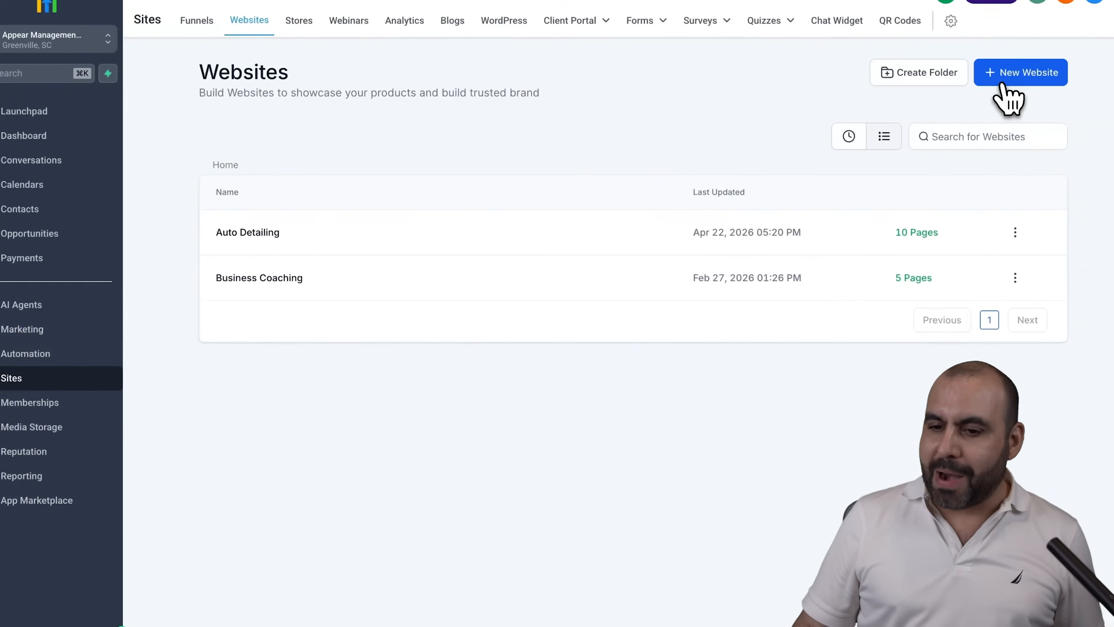
# Start a new website from the prebuilt templates
pyautogui.click(891, 136)
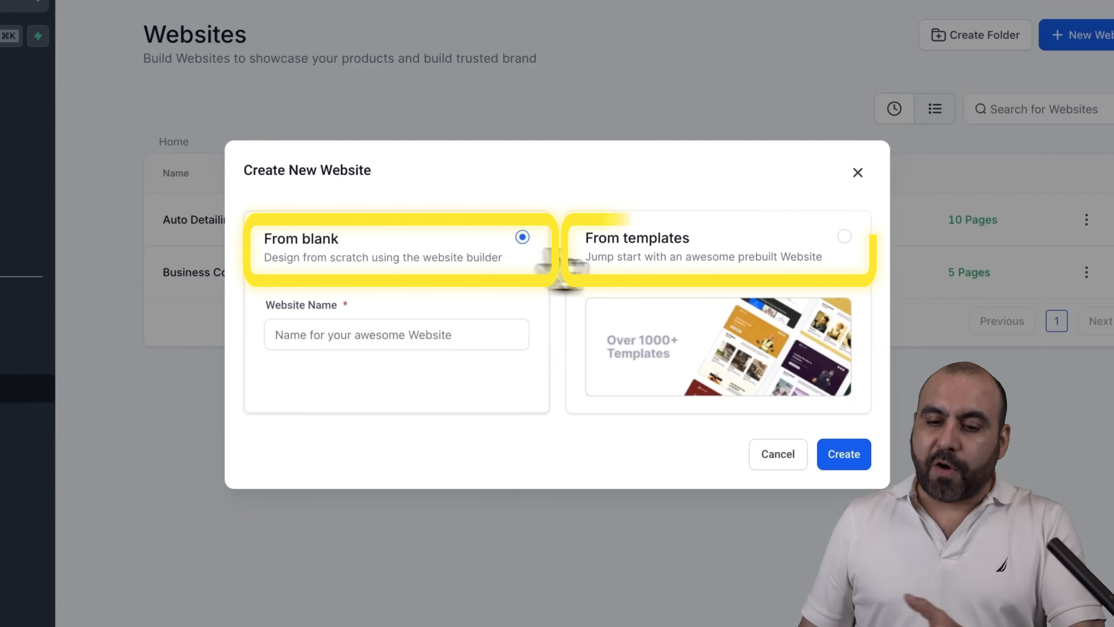
pyautogui.click(840, 242)
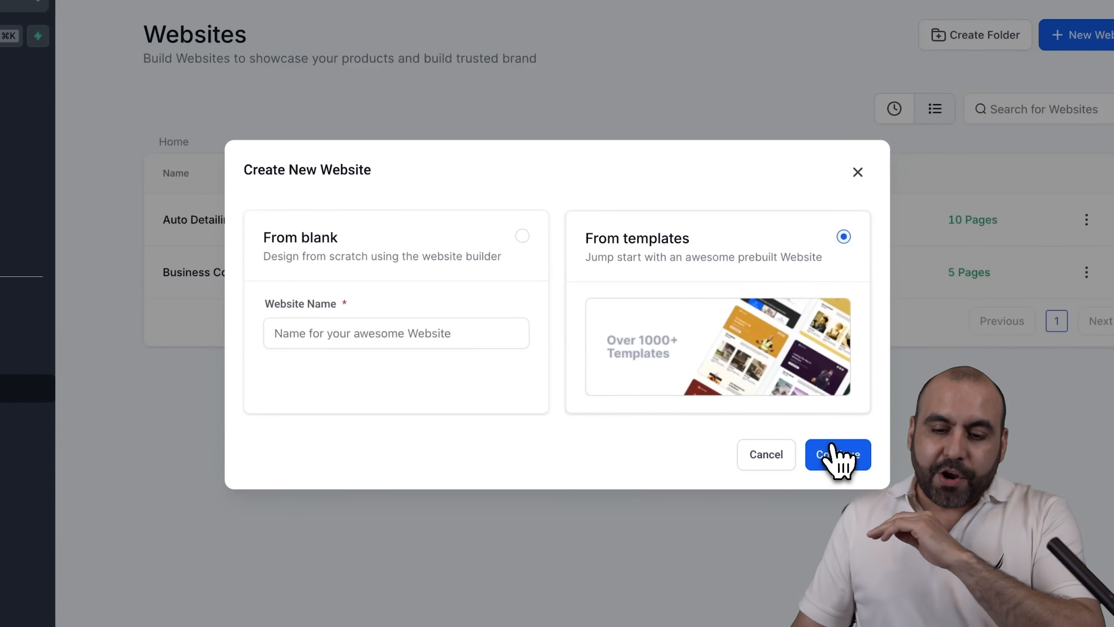
pyautogui.click(838, 457)
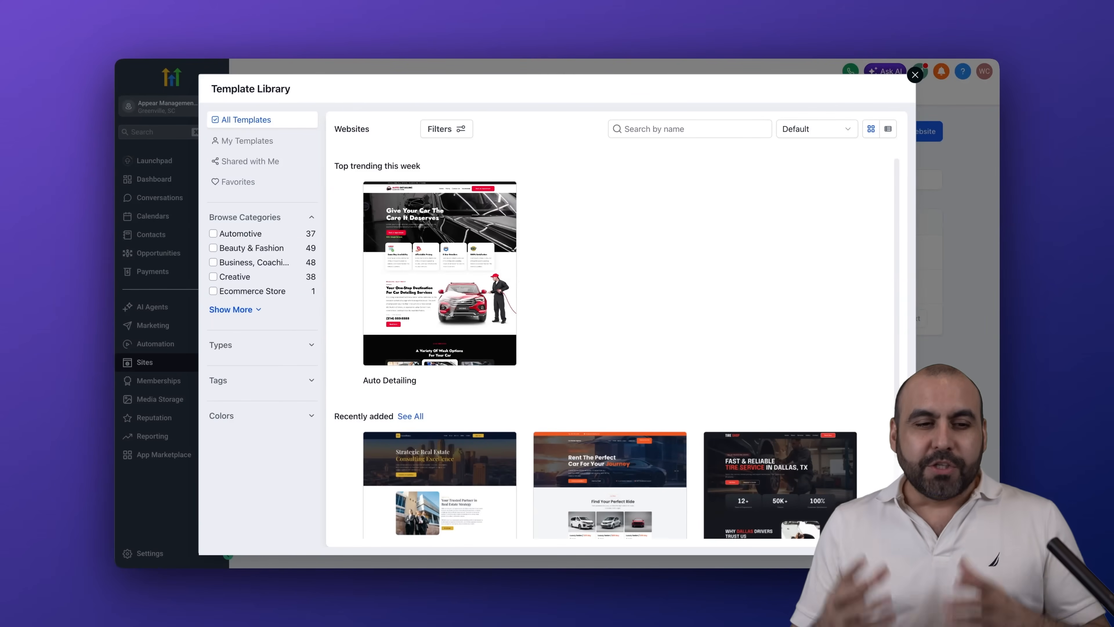
# Show all template categories and filter the library by Automotive, Beauty & Fashion, and Business, Coaching, & Consulting
pyautogui.click(232, 310)
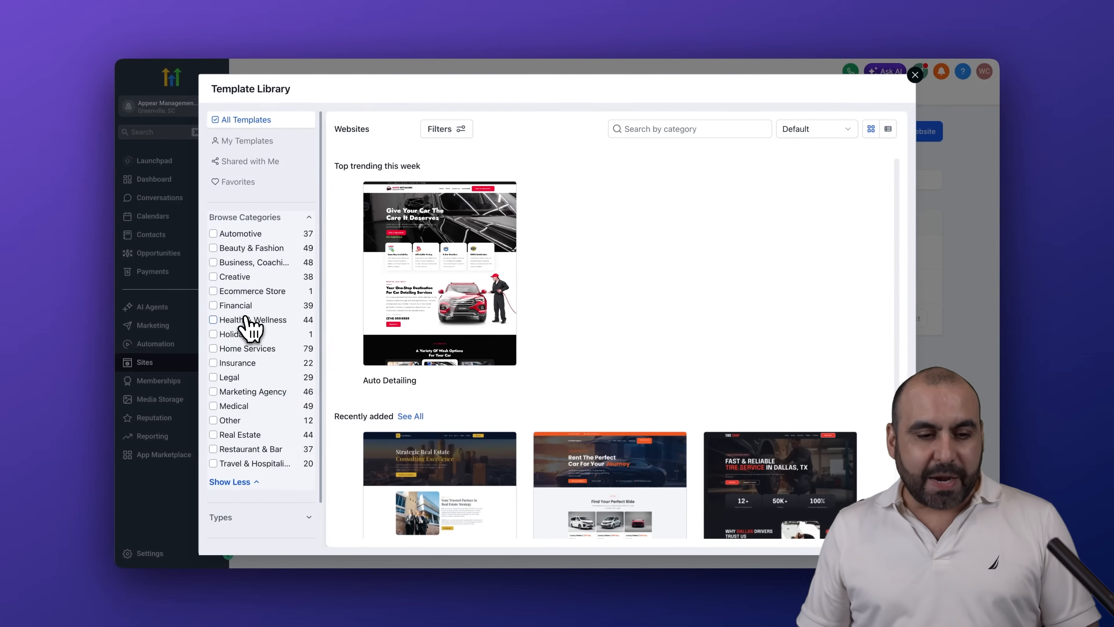
pyautogui.click(214, 234)
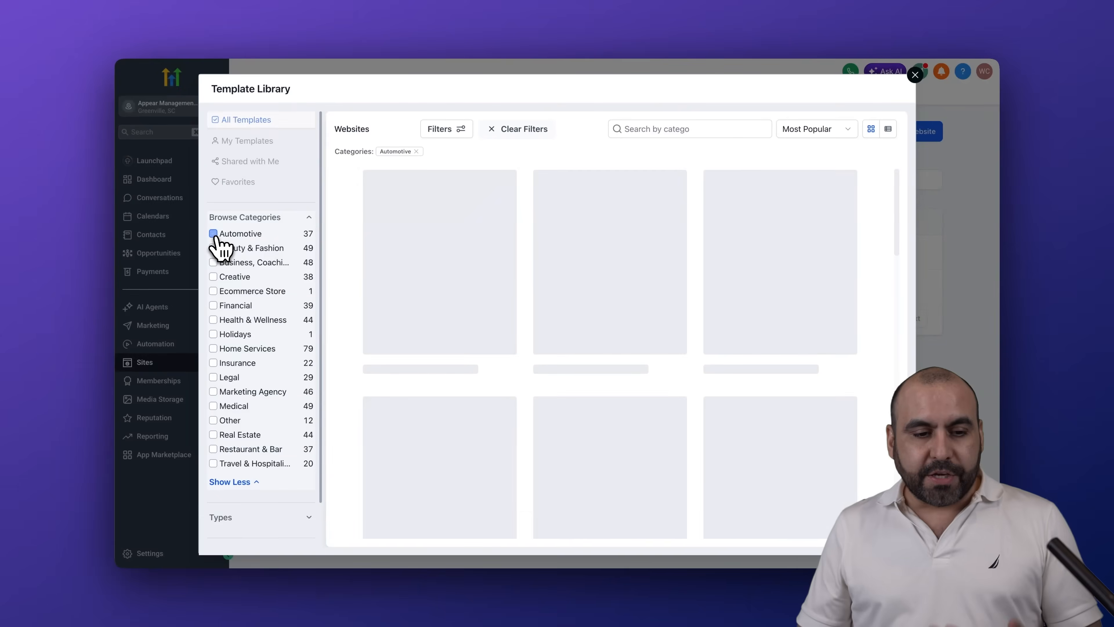
pyautogui.click(213, 248)
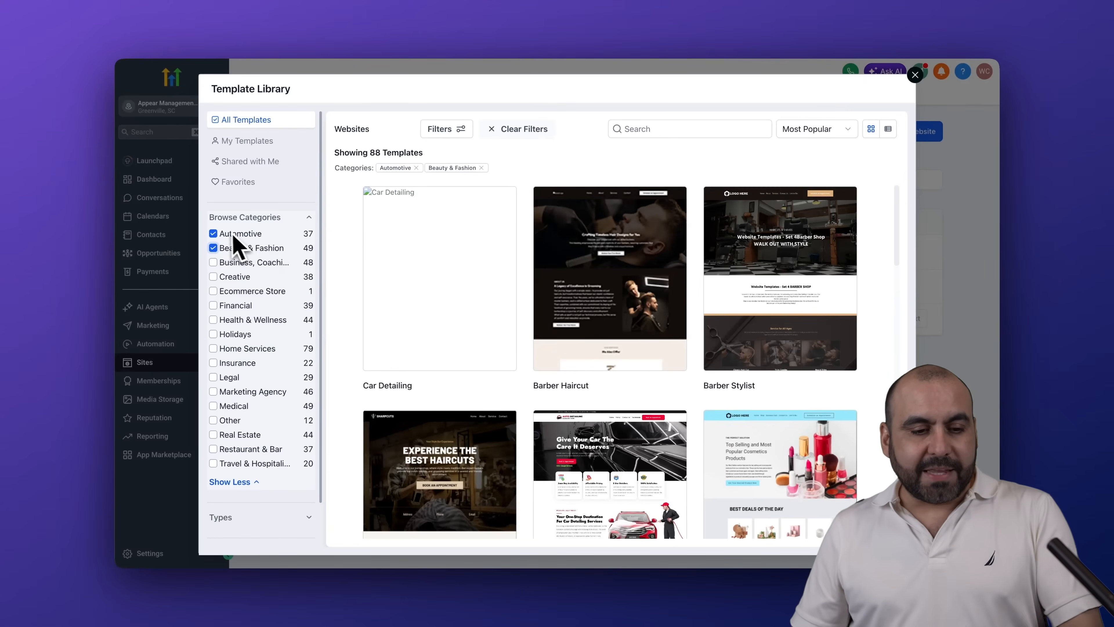
pyautogui.click(214, 263)
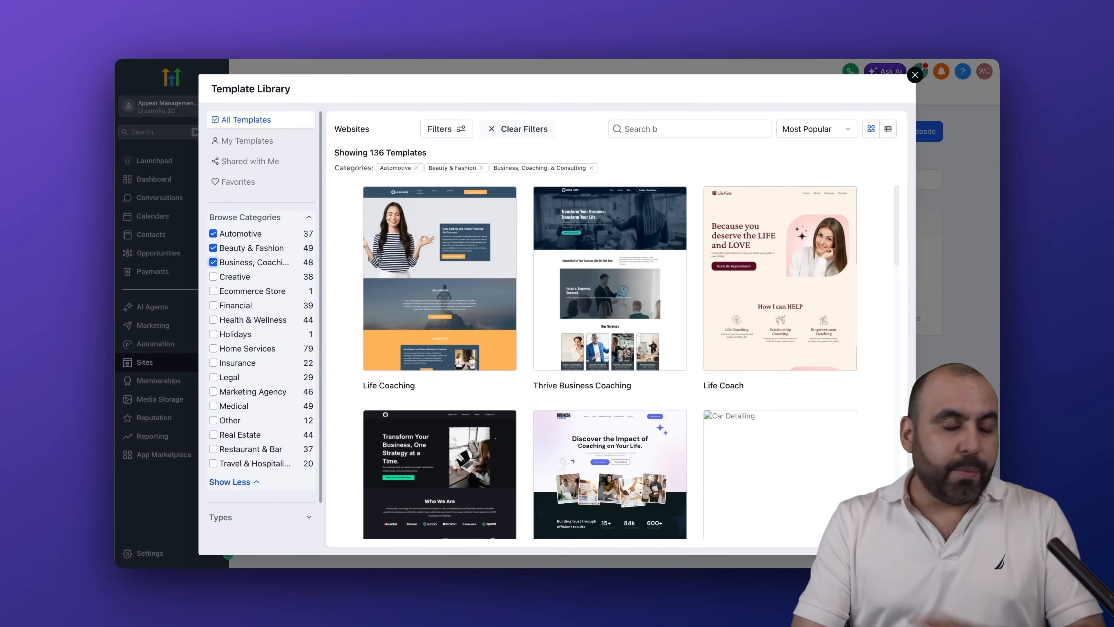
# Browse the filtered templates and choose the Personal Coach template for the new website
pyautogui.moveTo(643, 391)
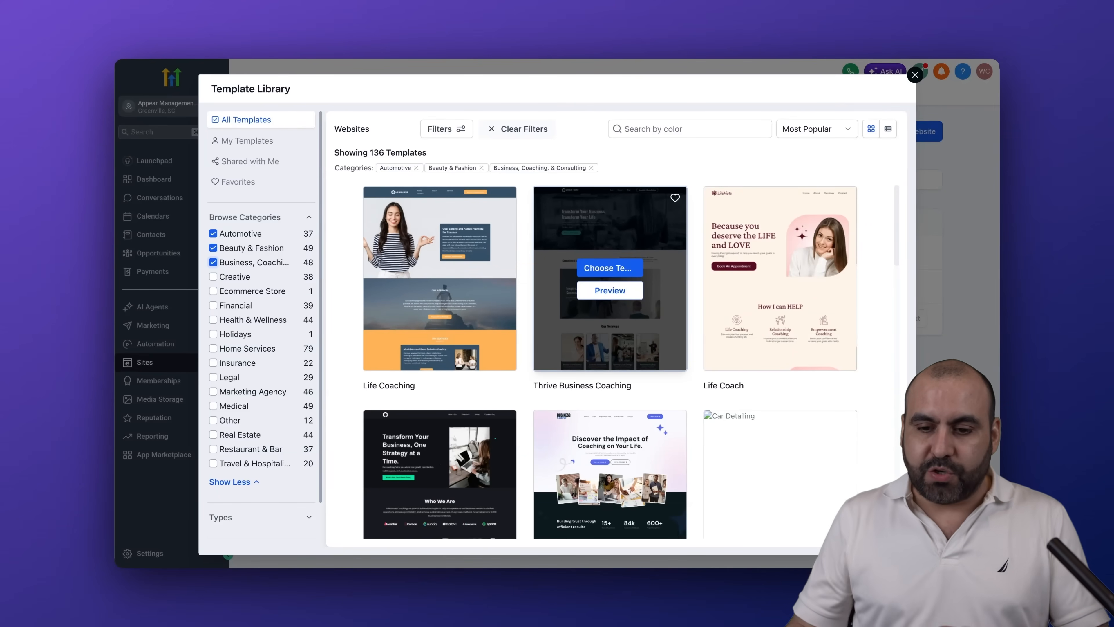
pyautogui.scroll(-10, 708, 411)
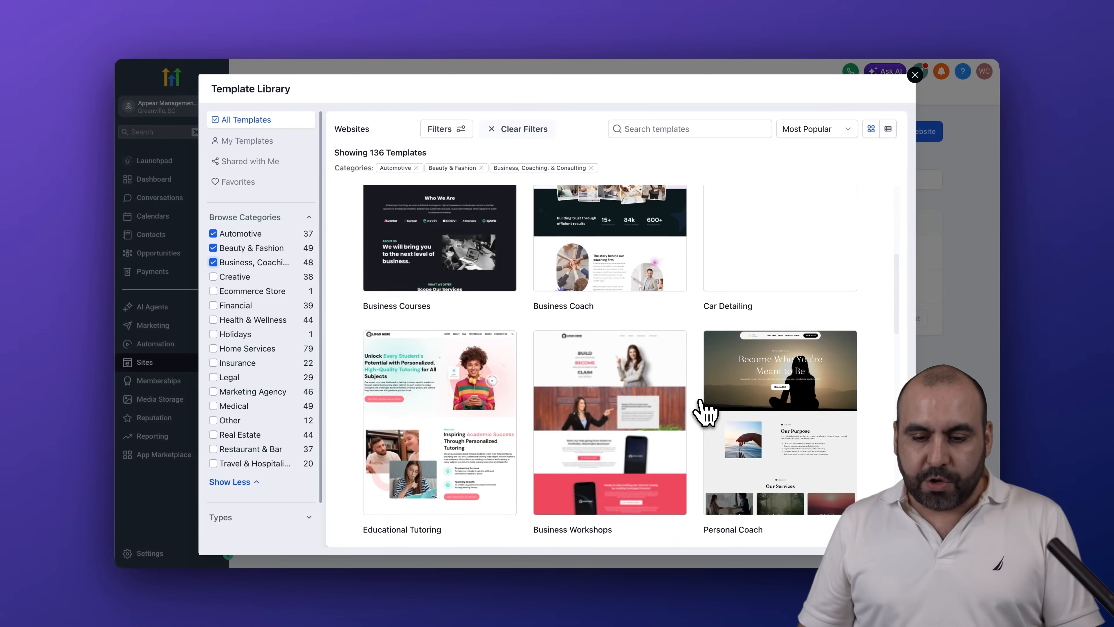
pyautogui.moveTo(790, 314)
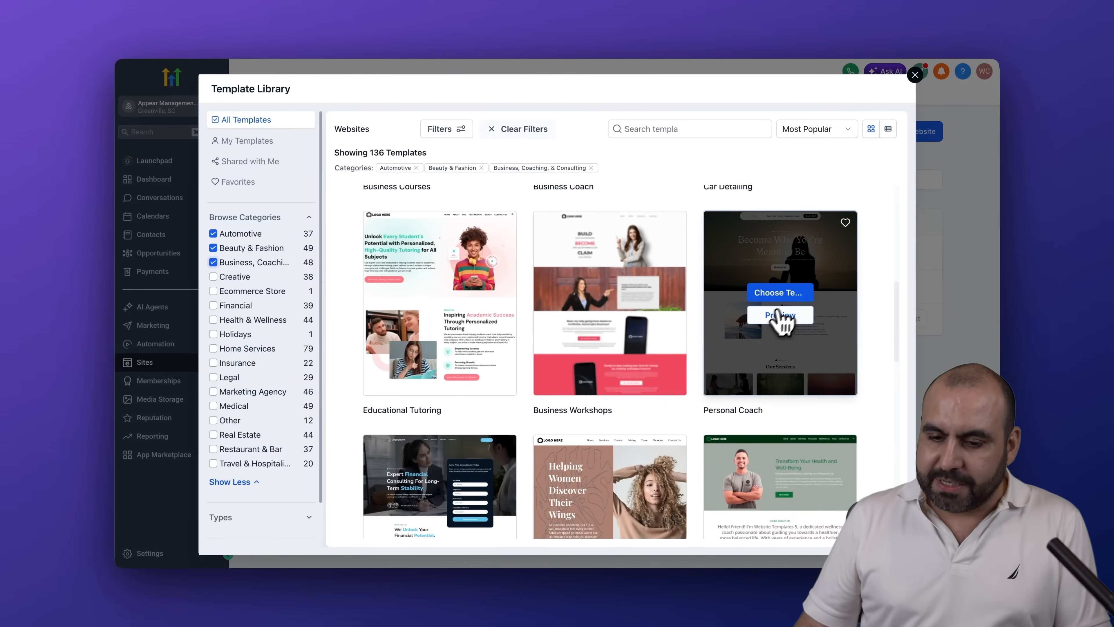
pyautogui.click(788, 295)
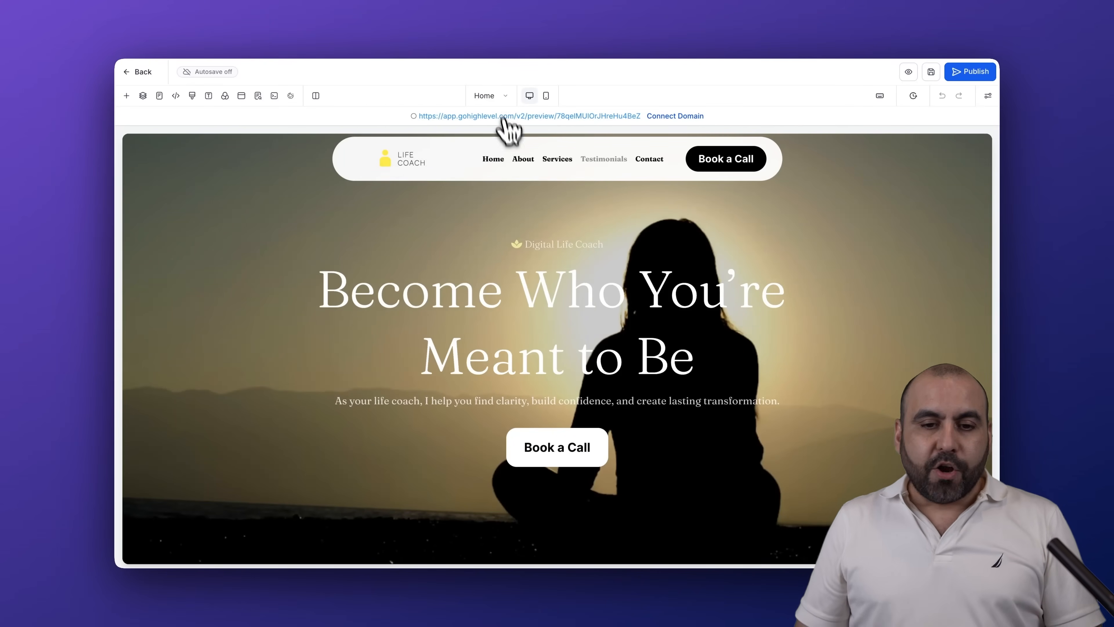
# Look over the list of pages included in the website, starting from the Home page
pyautogui.click(497, 97)
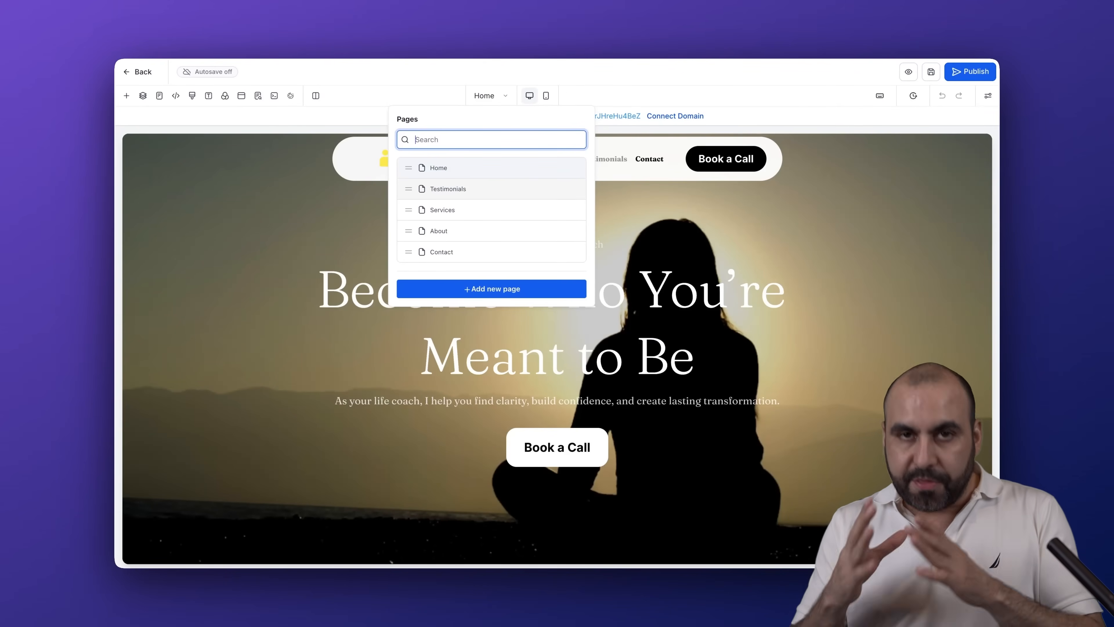
pyautogui.click(377, 124)
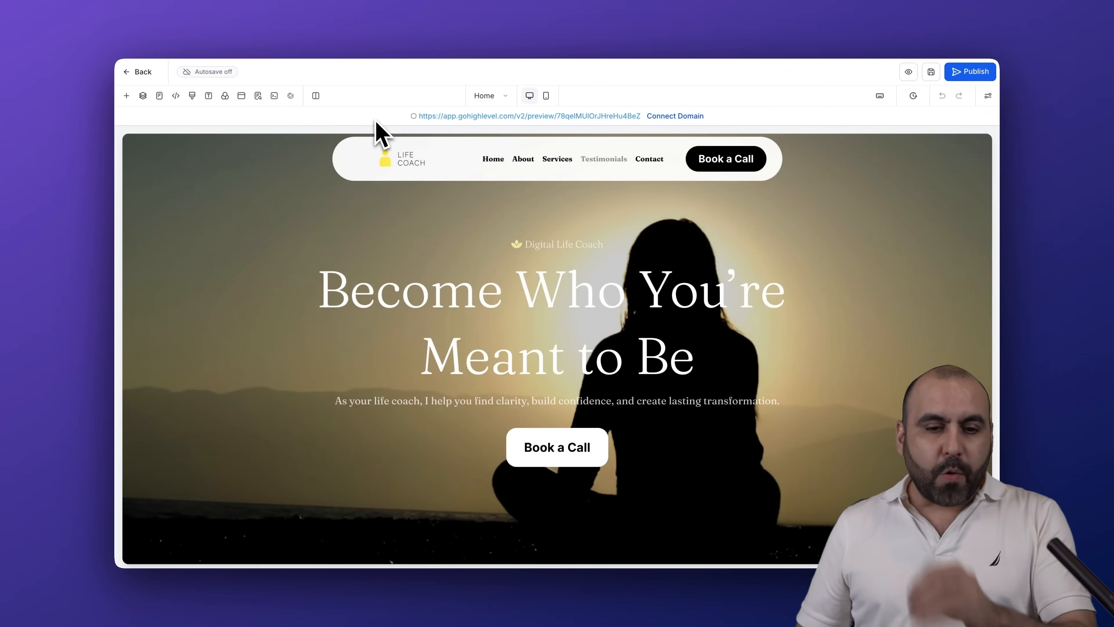
# Select the Life Coach logo in the header and check which image actions it offers, keeping None
pyautogui.click(406, 160)
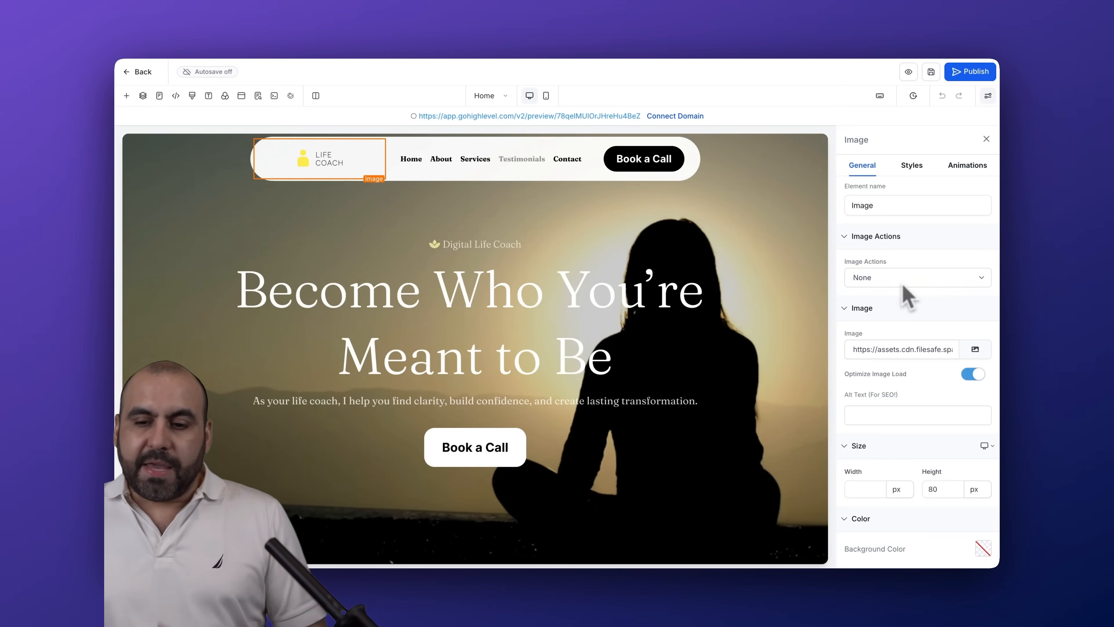
pyautogui.click(906, 278)
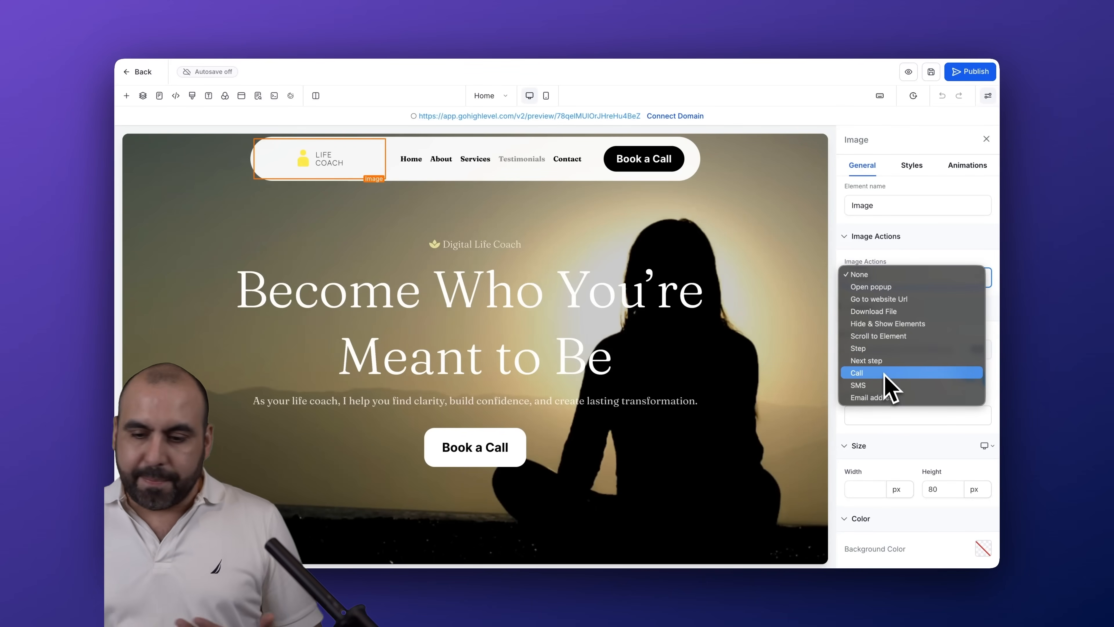
pyautogui.click(930, 273)
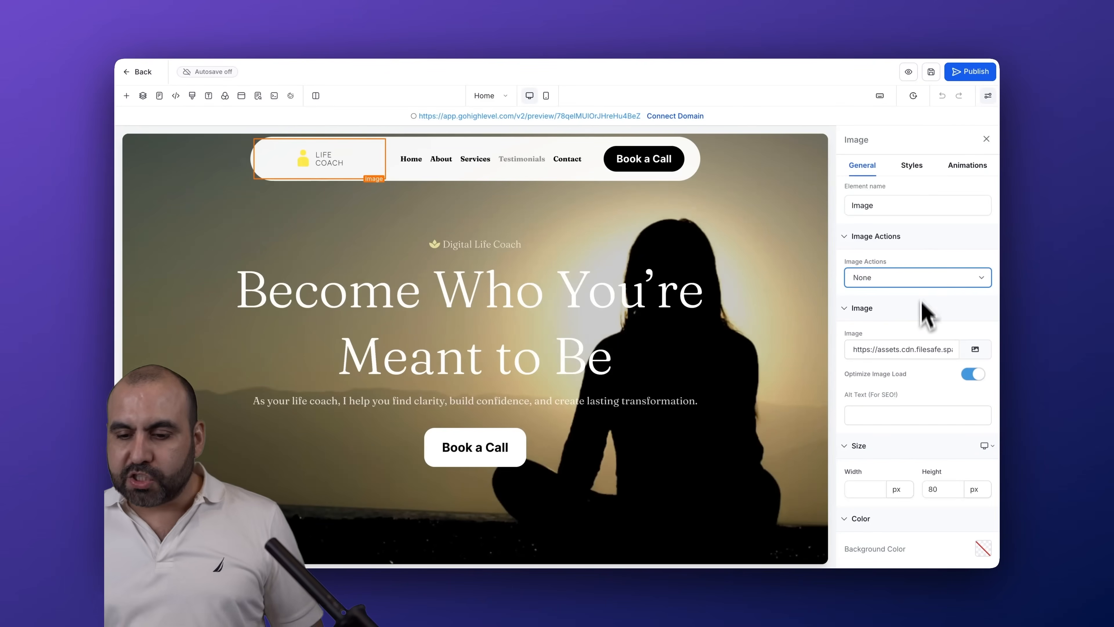
# Look at the media storage and the AI image creation form as sources for the logo image, and close the form
pyautogui.scroll(-1, 924, 325)
pyautogui.click(975, 330)
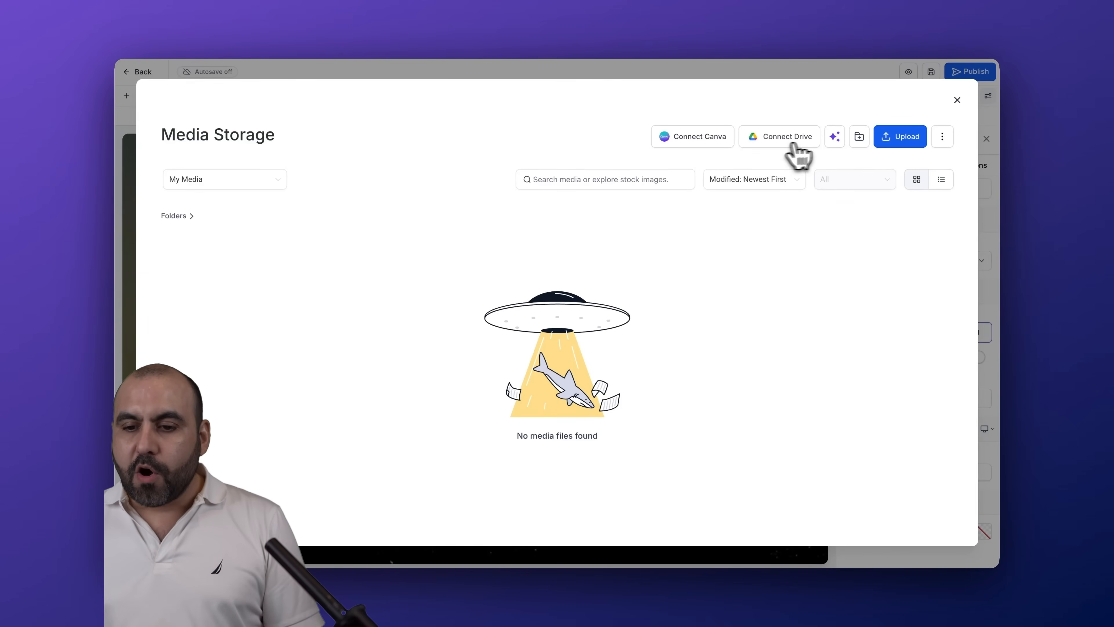
pyautogui.click(835, 137)
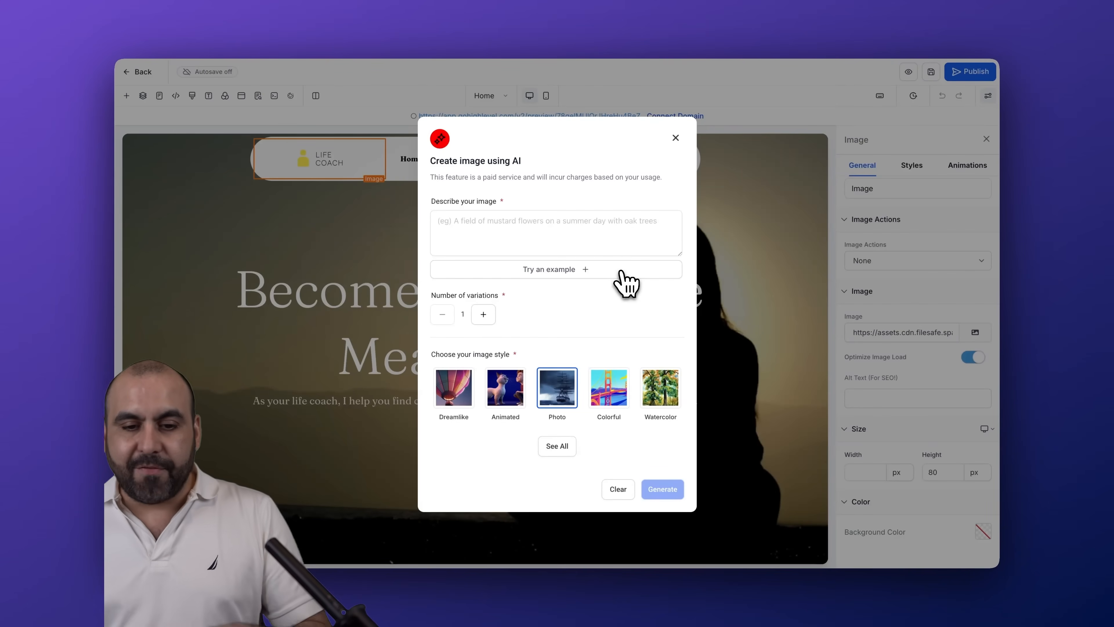
pyautogui.click(529, 229)
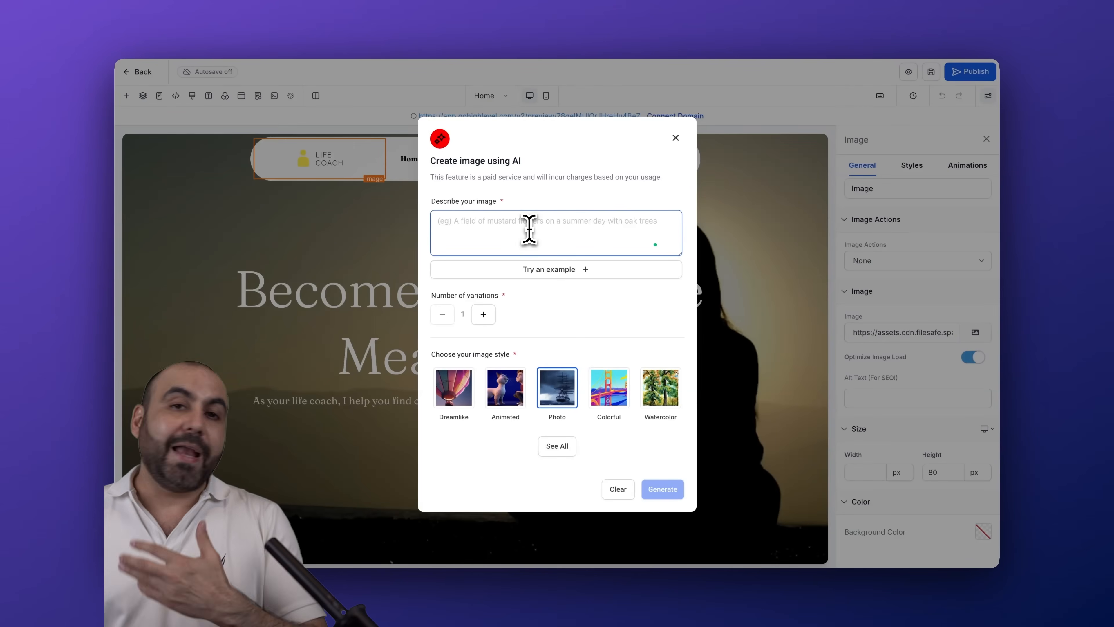
pyautogui.click(676, 138)
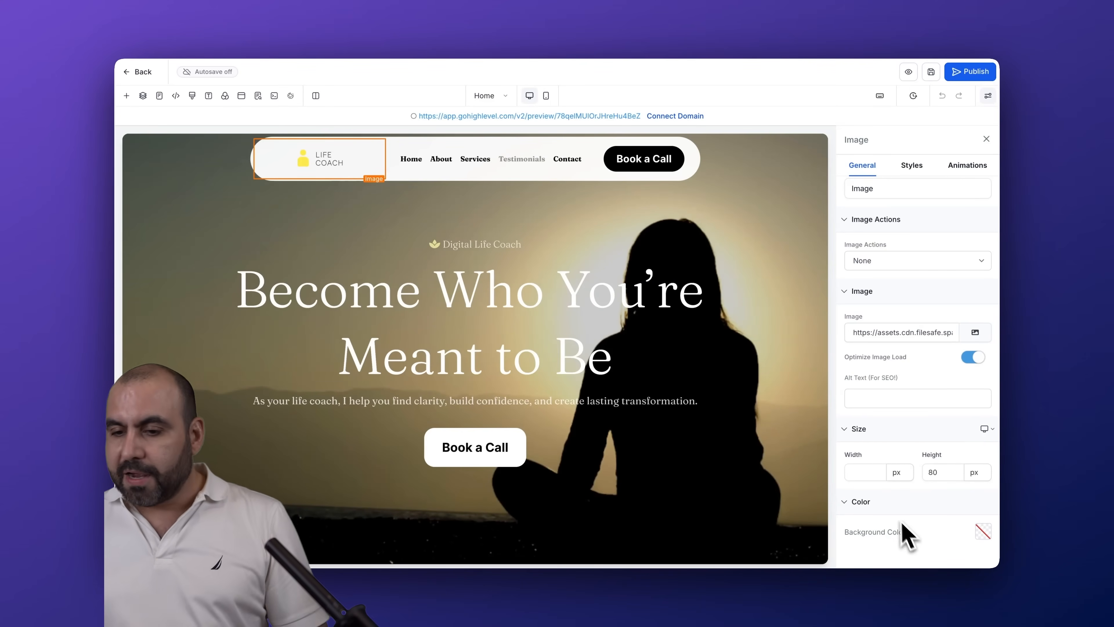
# Review the logo image's style settings and its entrance animation options
pyautogui.click(915, 168)
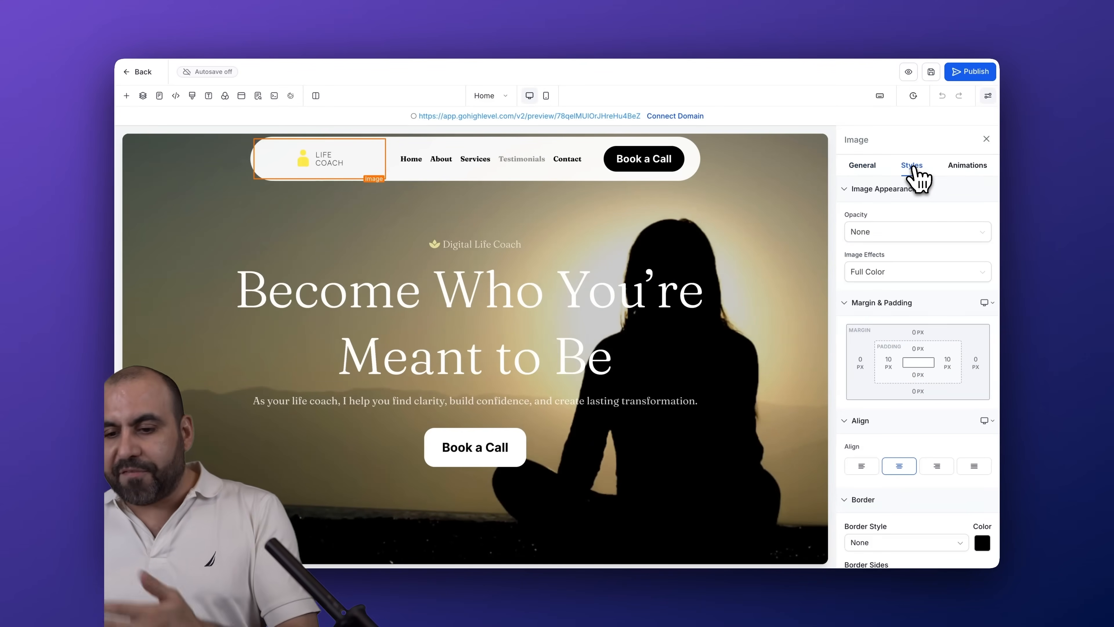
pyautogui.click(964, 169)
pyautogui.click(965, 204)
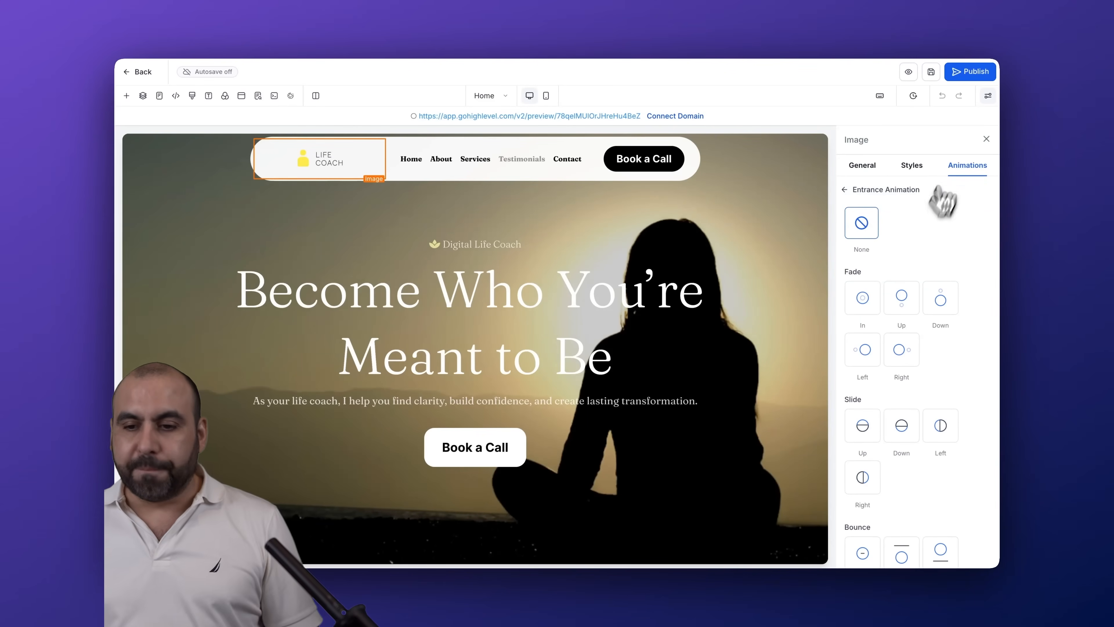
# Examine the settings of the hero headlines, the hero's Book a Call button and the Hero section itself
pyautogui.click(509, 292)
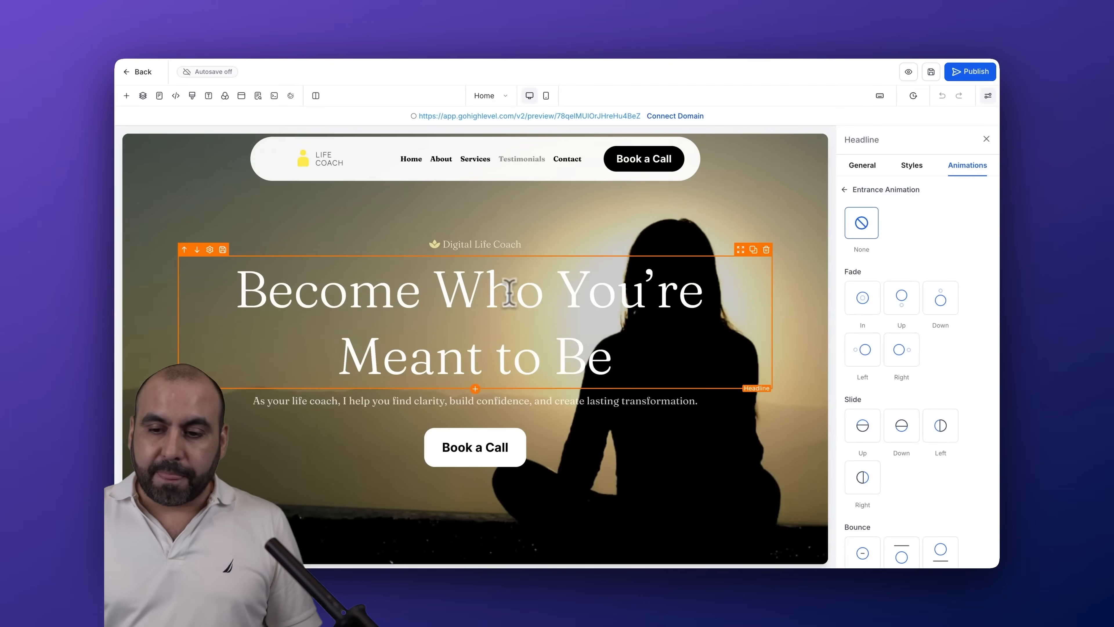
pyautogui.click(874, 164)
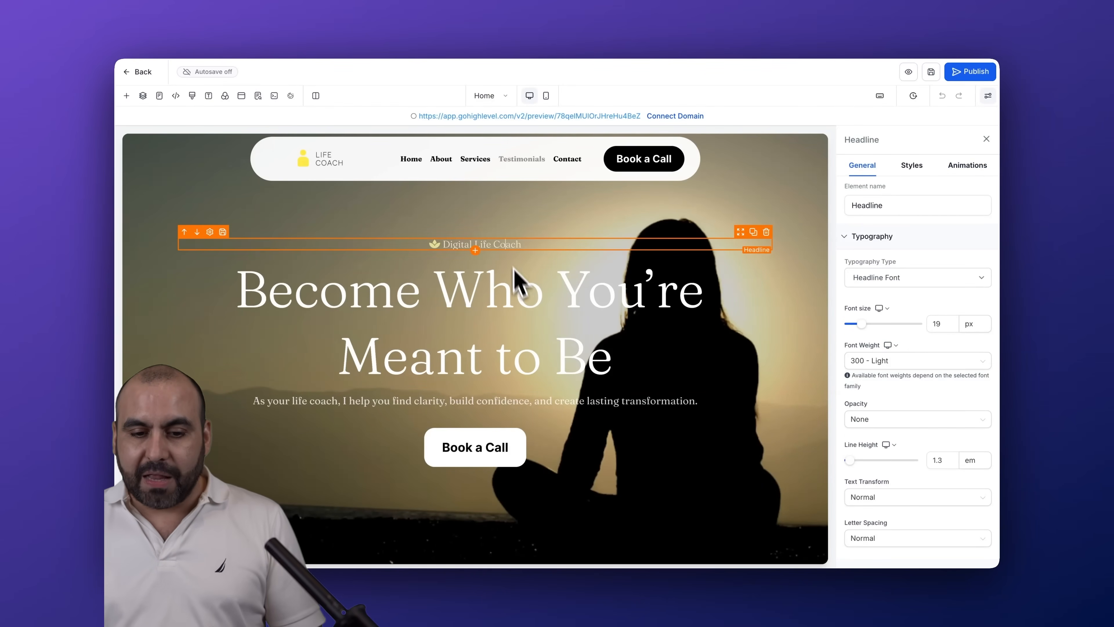
pyautogui.click(566, 454)
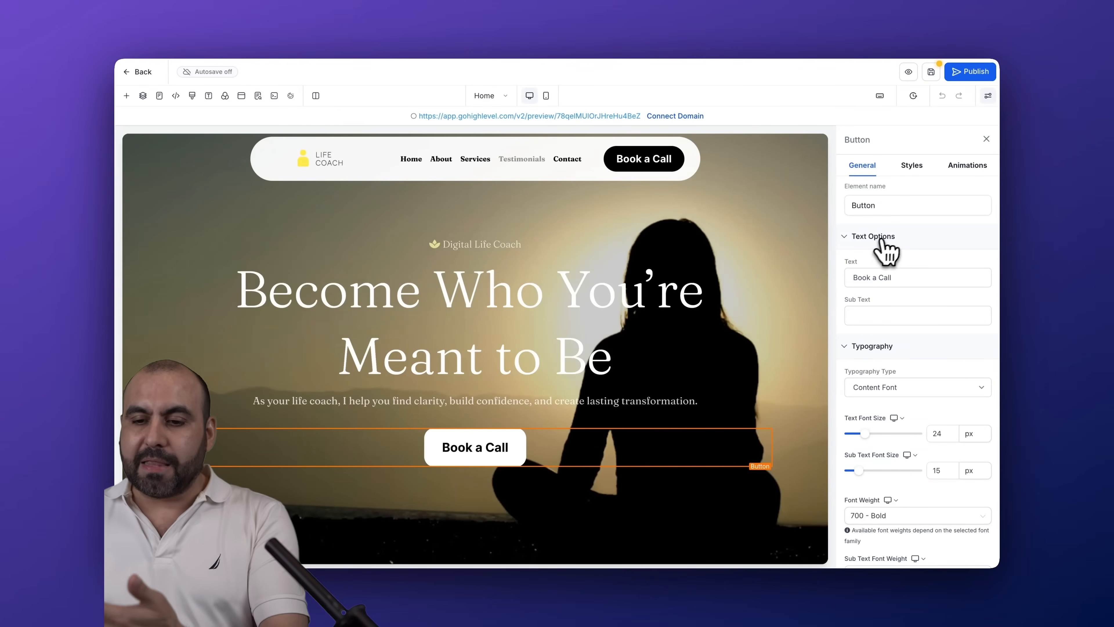
pyautogui.scroll(-10, 898, 228)
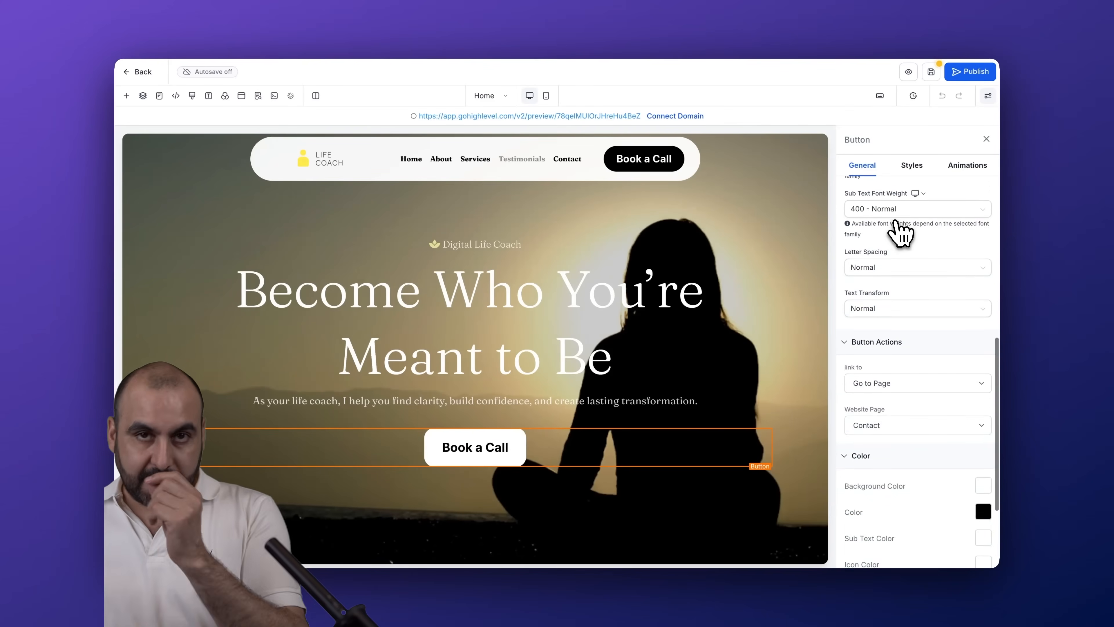
pyautogui.click(784, 272)
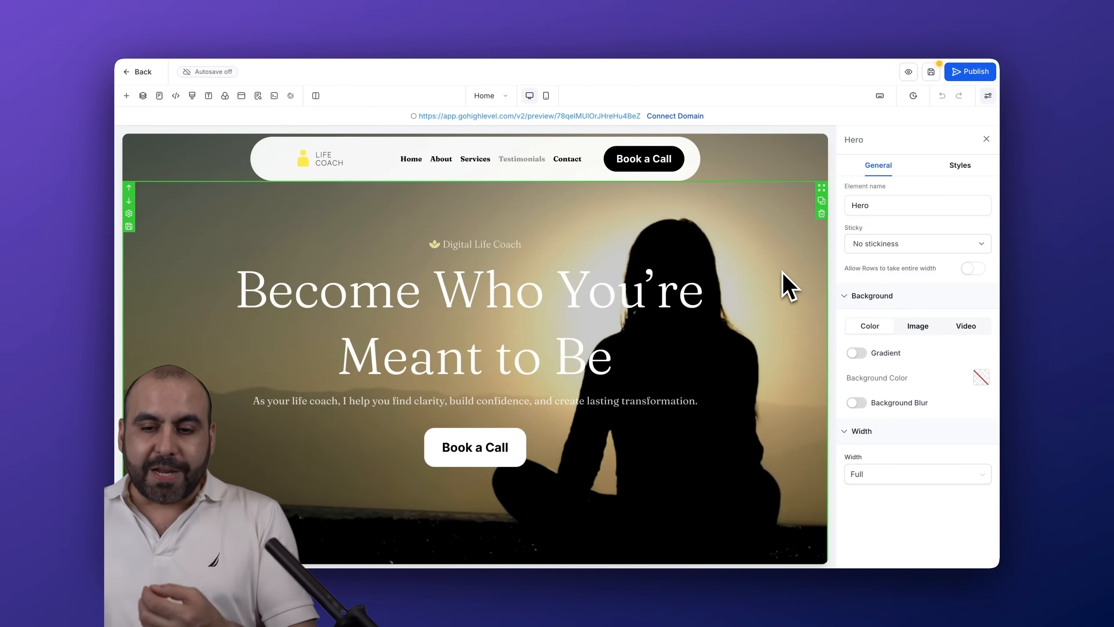
# Delete the hand-over-water image, the Mission label and the Our Purpose headline from the About section
pyautogui.scroll(-10, 787, 281)
pyautogui.scroll(2, 549, 219)
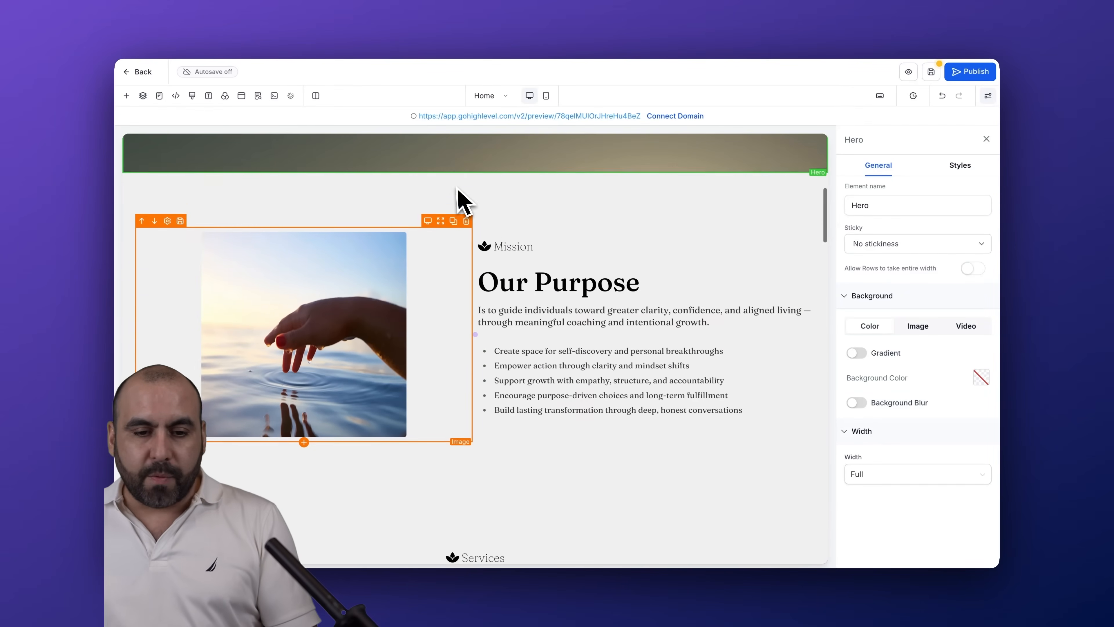
pyautogui.click(467, 242)
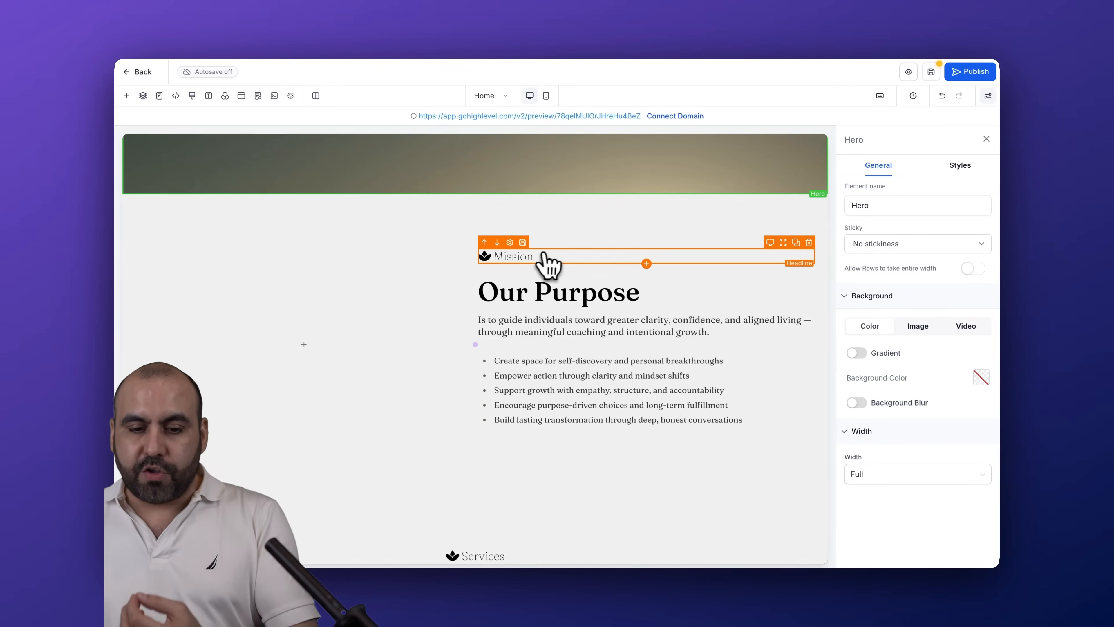
pyautogui.click(809, 243)
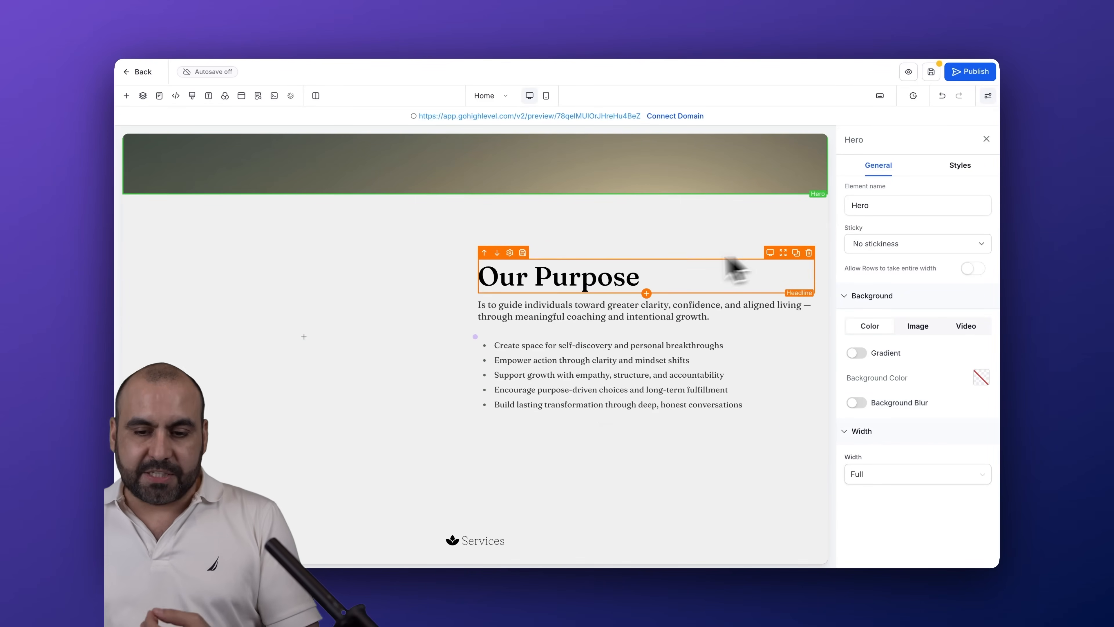
pyautogui.click(809, 244)
# Replace the last four items of the About section's bullet list with the placeholder text "szlkjdsalkjdklsa"
pyautogui.click(590, 303)
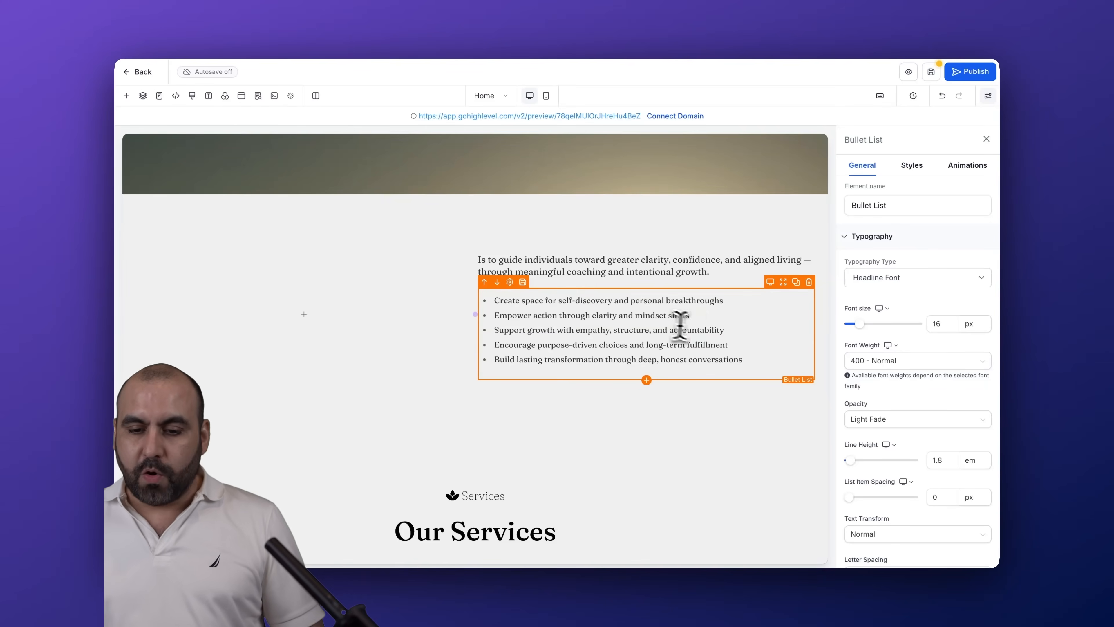
pyautogui.moveTo(741, 358); pyautogui.dragTo(489, 316)
pyautogui.write('szlkjdsalkjdklsa')
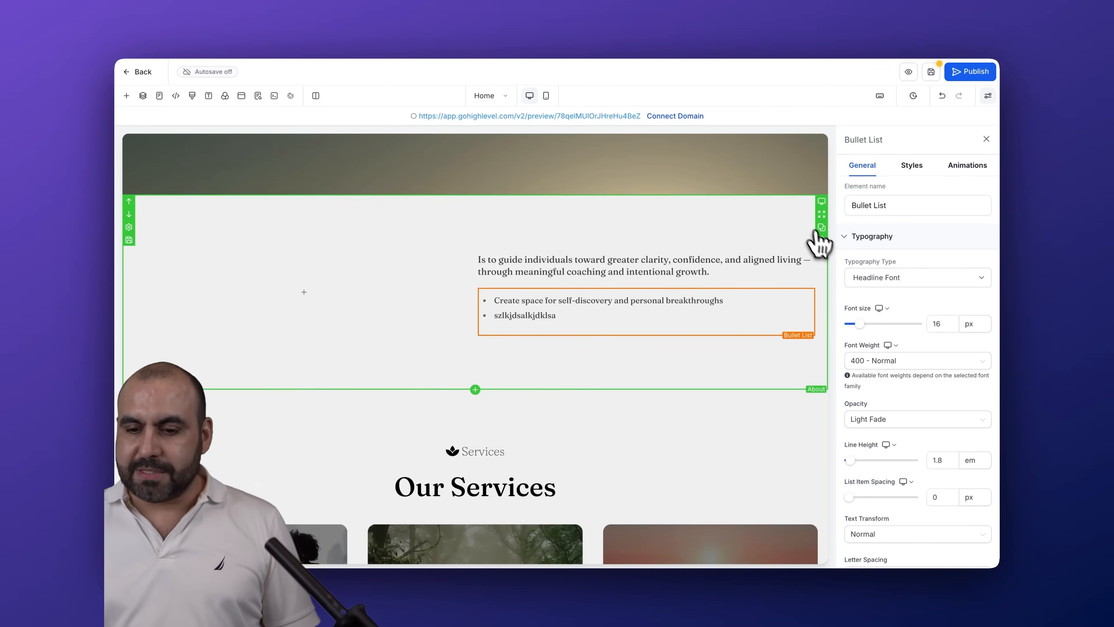
# Delete the entire About section and the Our Services section below the hero
pyautogui.click(822, 240)
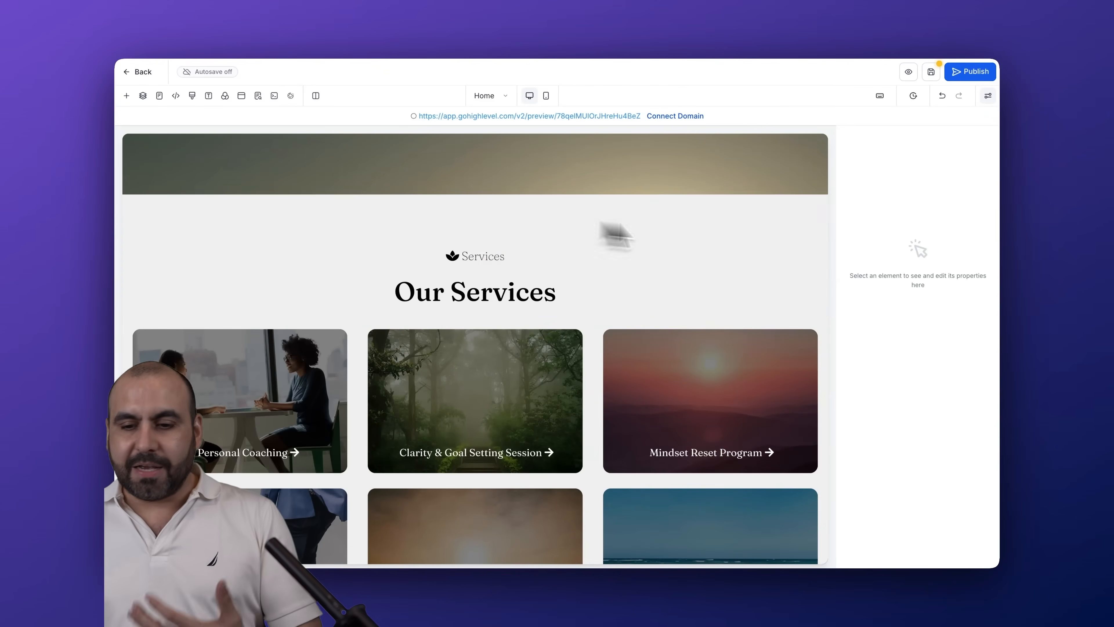
pyautogui.click(822, 241)
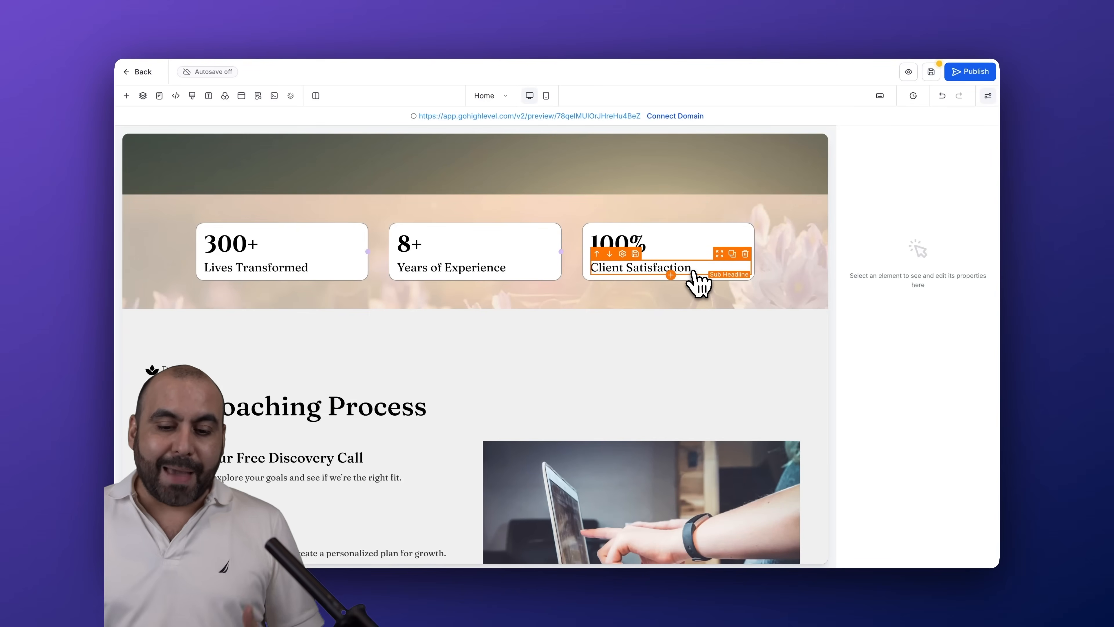
# Open the settings of the Support link in the footer's Support column
pyautogui.scroll(-20, 697, 283)
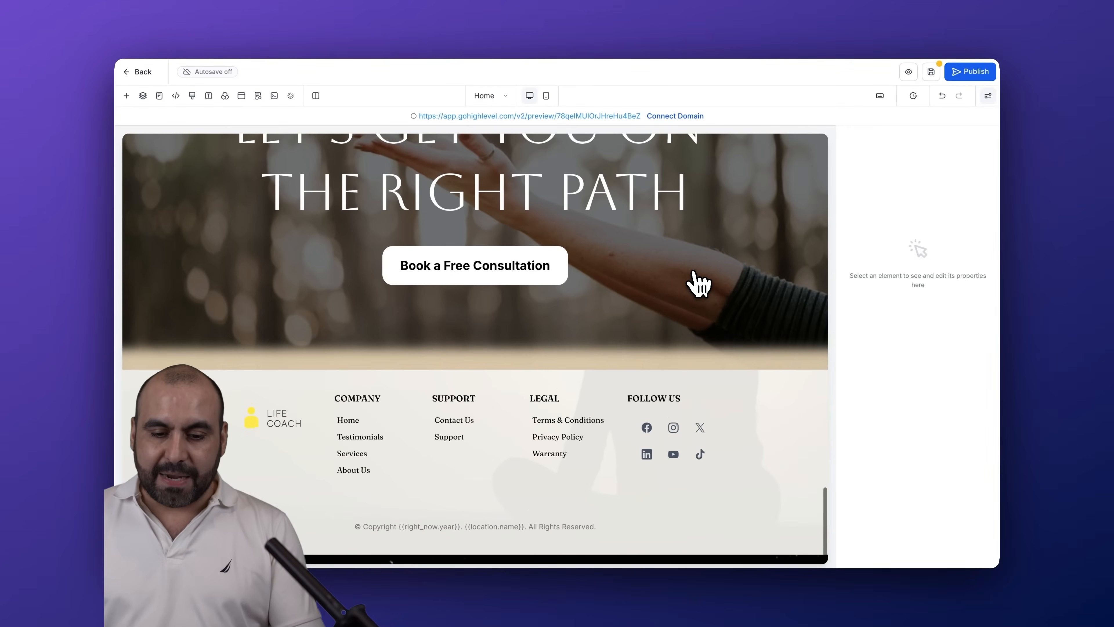
pyautogui.click(448, 446)
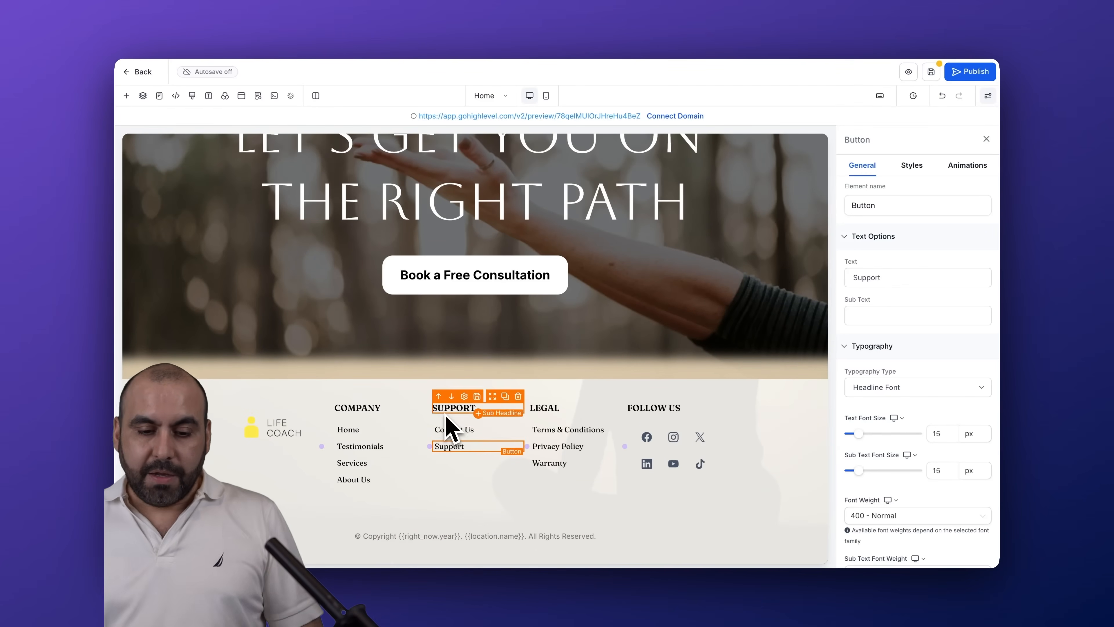
# Add a three-column row in a new section directly below the hero section of the Home page
pyautogui.scroll(15, 447, 461)
pyautogui.scroll(6, 448, 410)
pyautogui.click(380, 255)
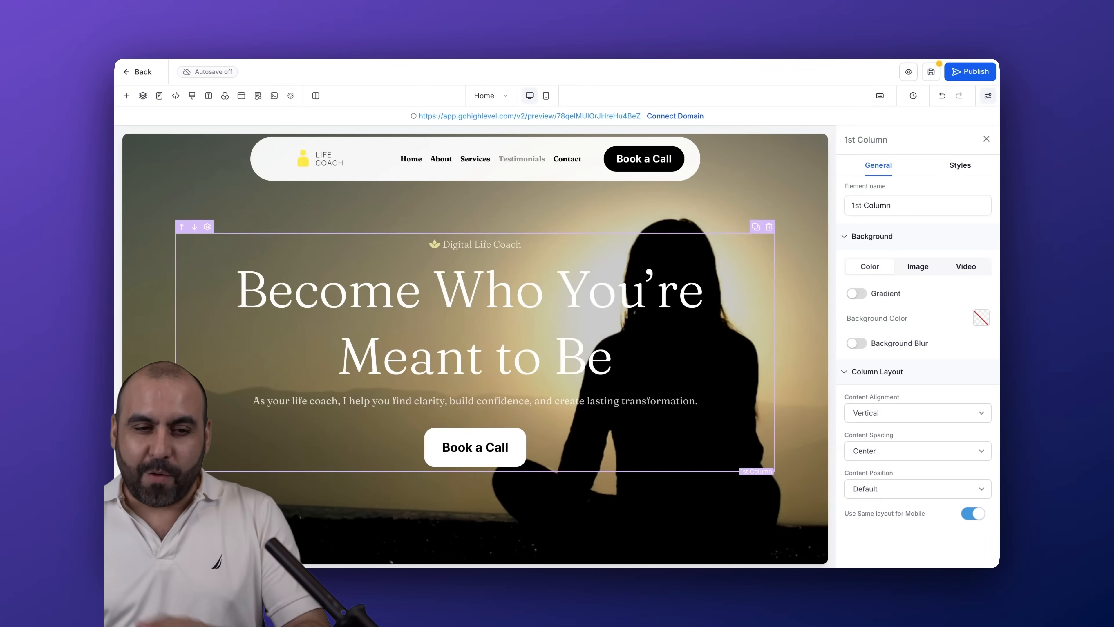
pyautogui.click(127, 95)
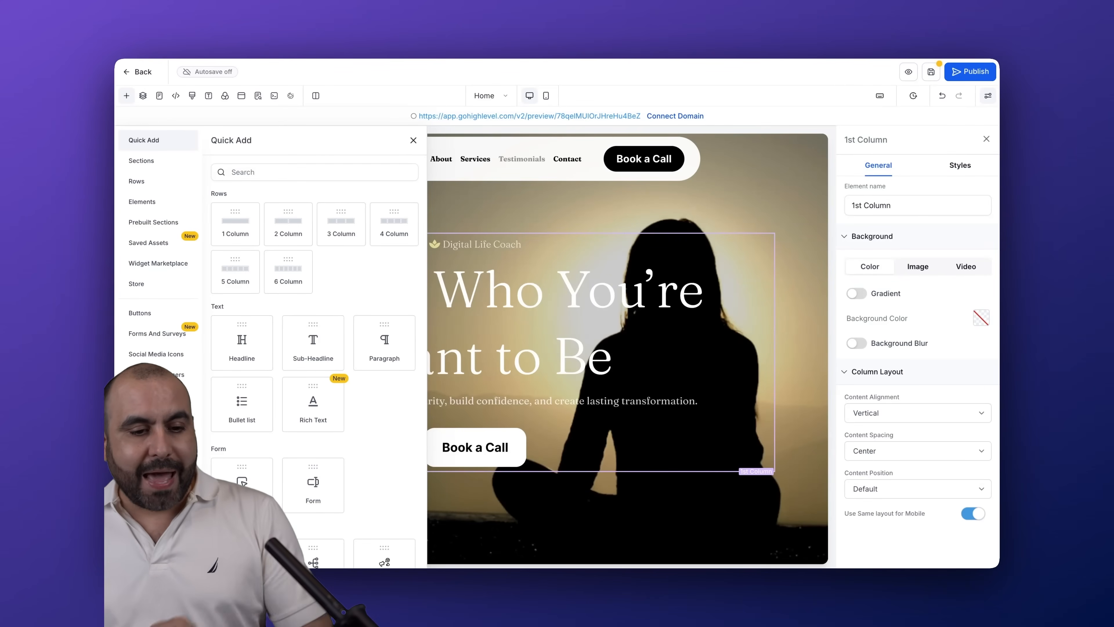
pyautogui.moveTo(351, 237); pyautogui.dragTo(470, 455)
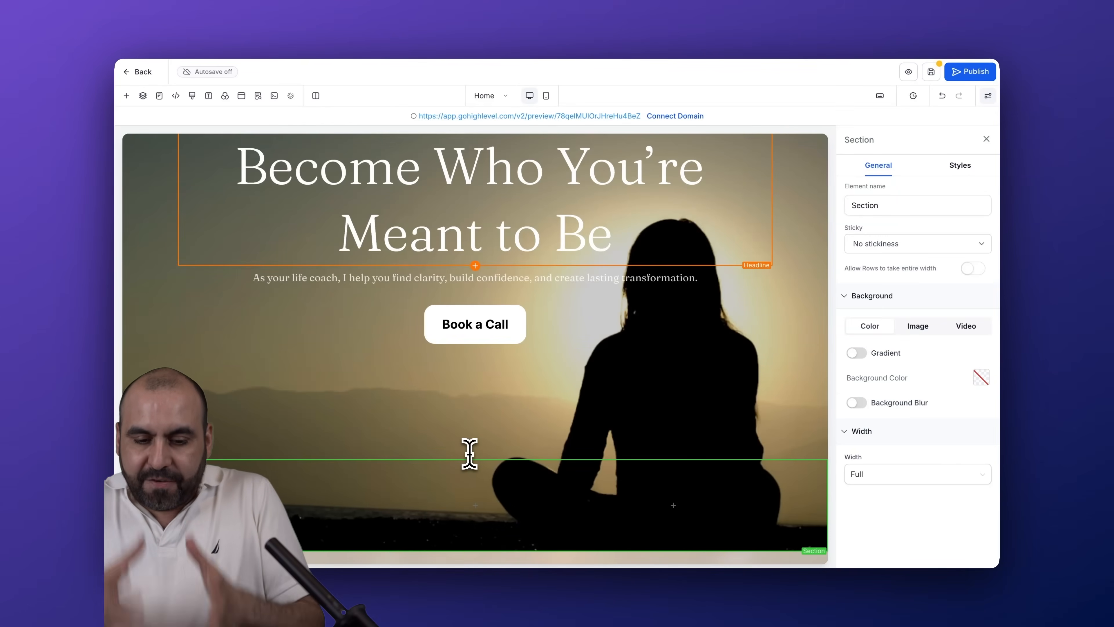
# Place a headline in the third column of the new row and a bullet list in its middle column
pyautogui.scroll(-3, 469, 454)
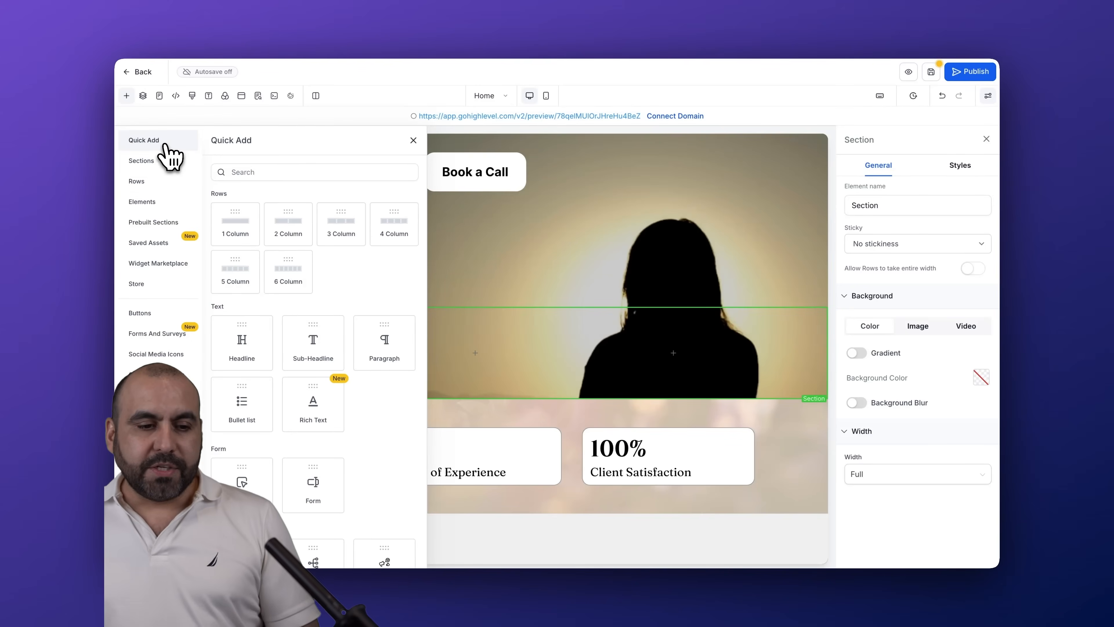
pyautogui.click(160, 202)
pyautogui.moveTo(241, 230); pyautogui.dragTo(682, 354)
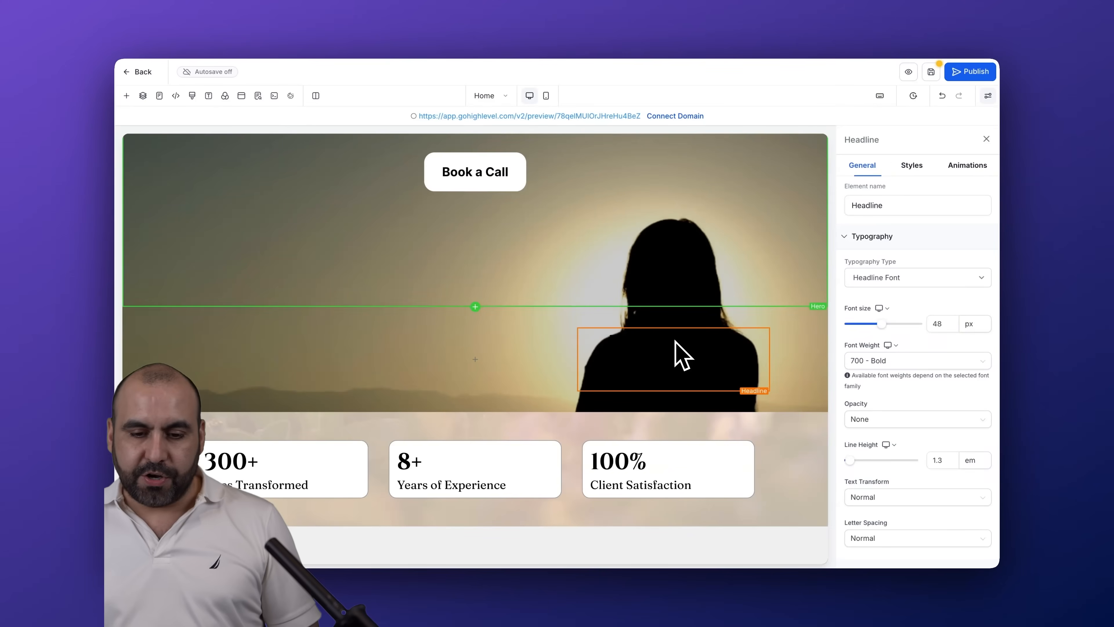
pyautogui.click(127, 95)
pyautogui.moveTo(264, 316); pyautogui.dragTo(485, 366)
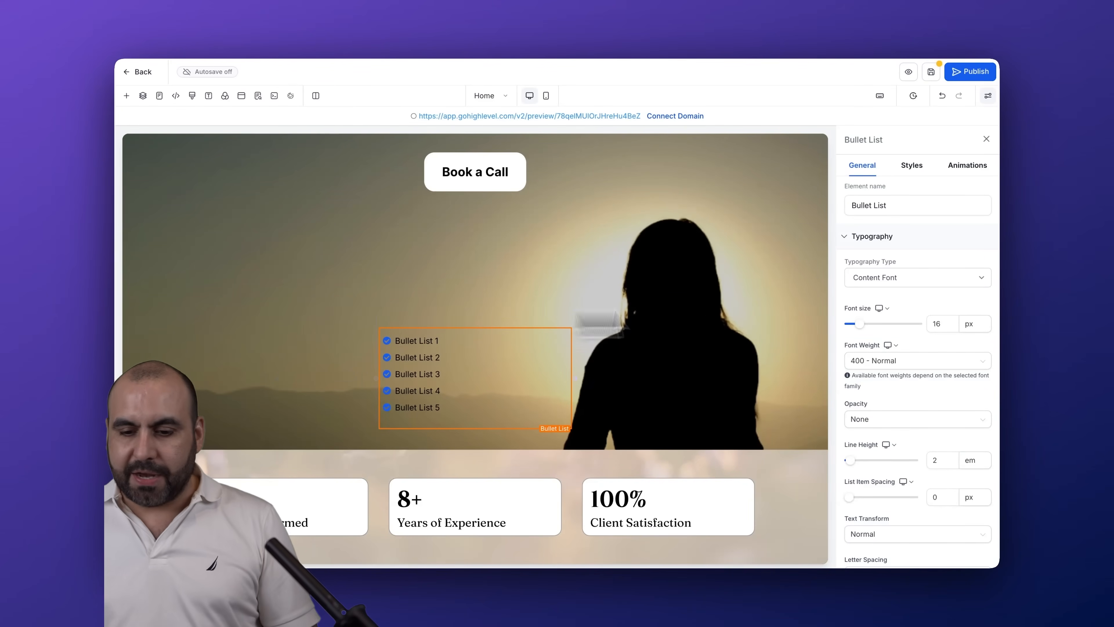
# Delete the new three-column section below the hero, including its headline and bullet list
pyautogui.click(816, 349)
pyautogui.click(822, 339)
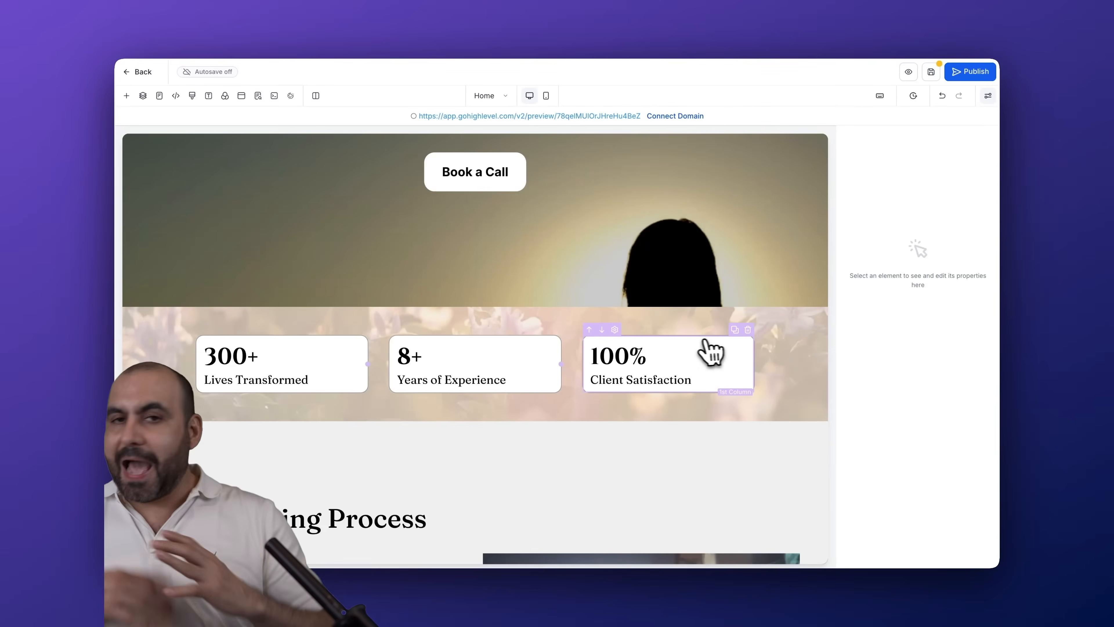
# Place a Cart element below the hero section and add a store to the website, importing the page's sections, popup and settings
pyautogui.click(126, 96)
pyautogui.click(169, 162)
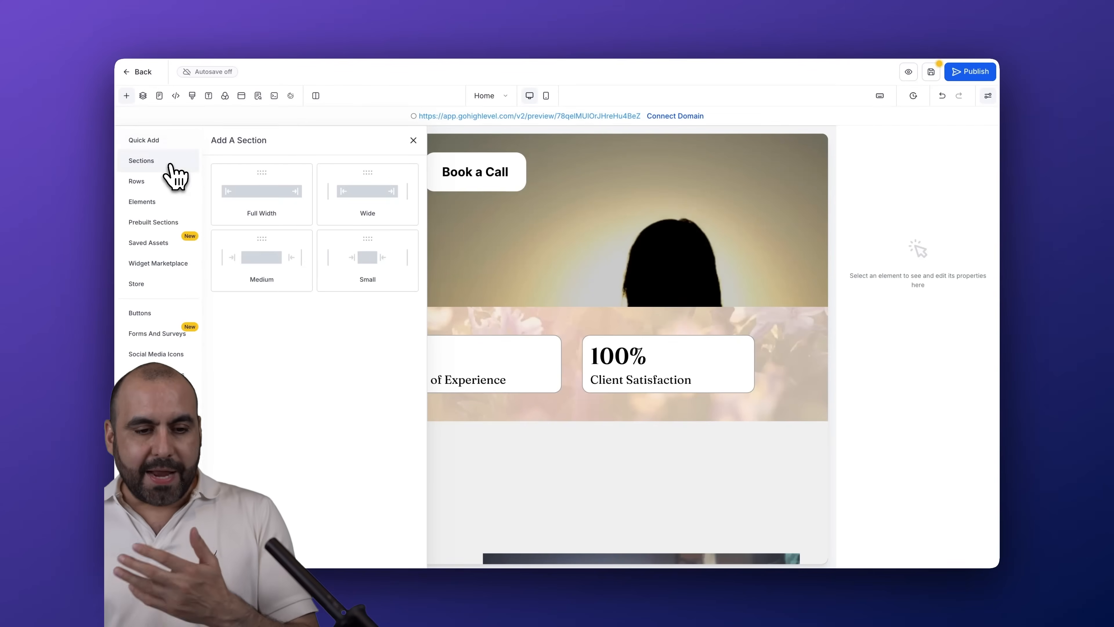
pyautogui.click(143, 181)
pyautogui.click(145, 202)
pyautogui.scroll(-5, 310, 353)
pyautogui.scroll(-1, 308, 351)
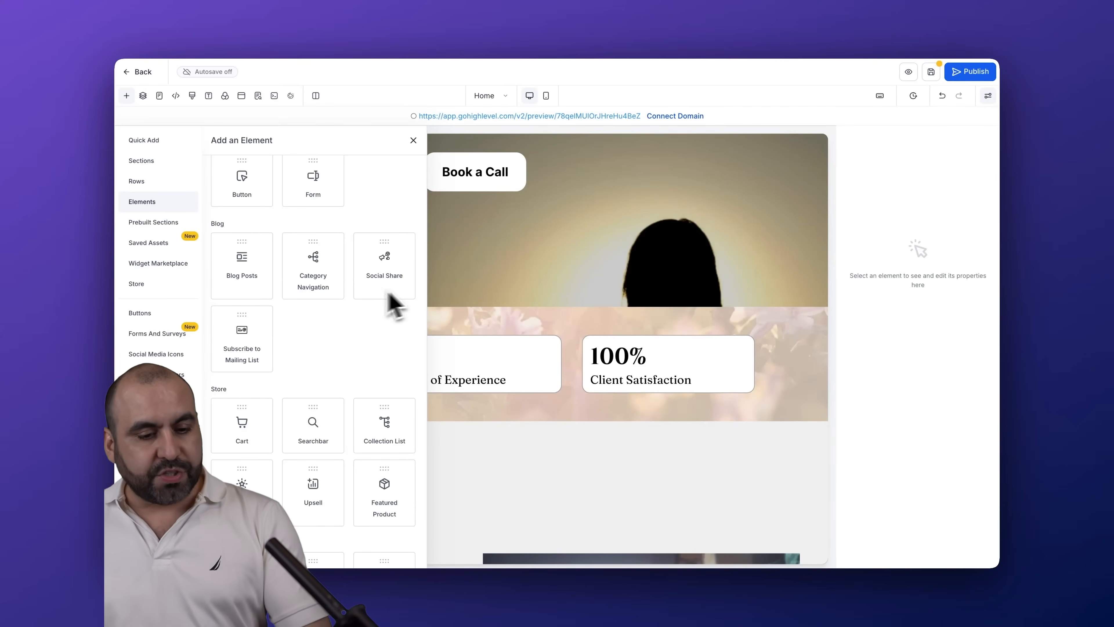
pyautogui.scroll(-4, 252, 368)
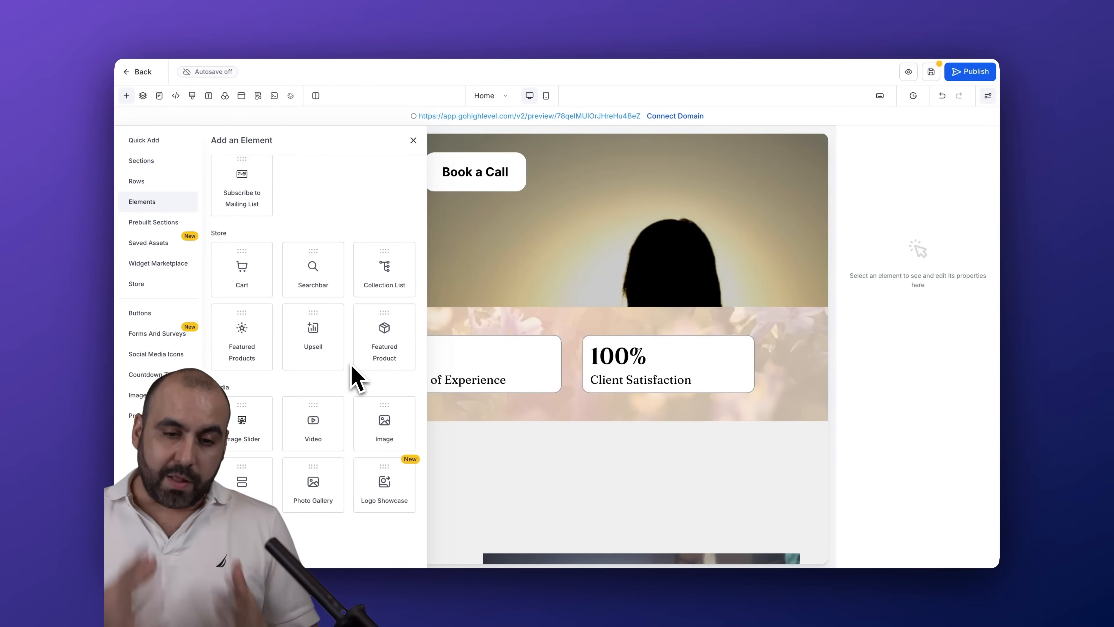
pyautogui.moveTo(252, 289); pyautogui.dragTo(495, 328)
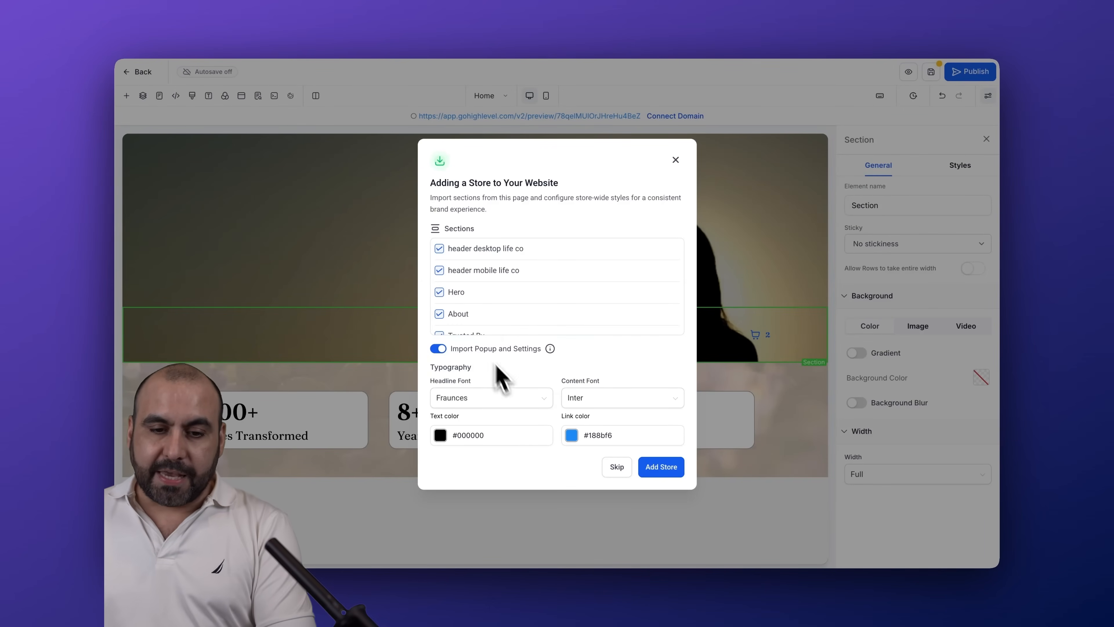
pyautogui.click(661, 472)
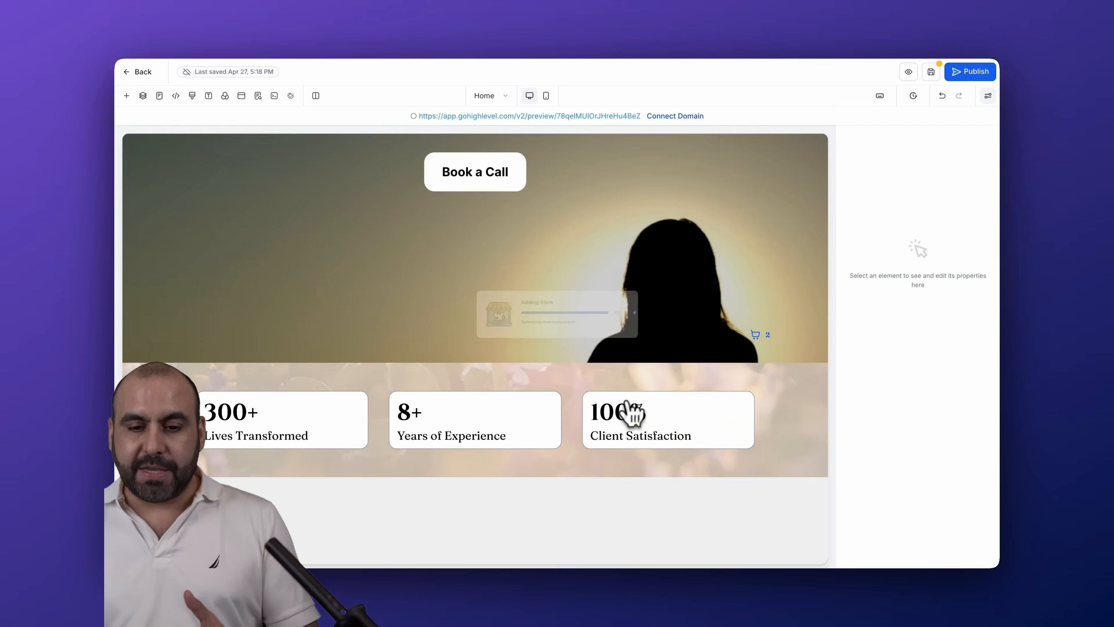
# Look through the available Media, Custom, Countdown, Blocks, Social and Order elements
pyautogui.scroll(5, 622, 374)
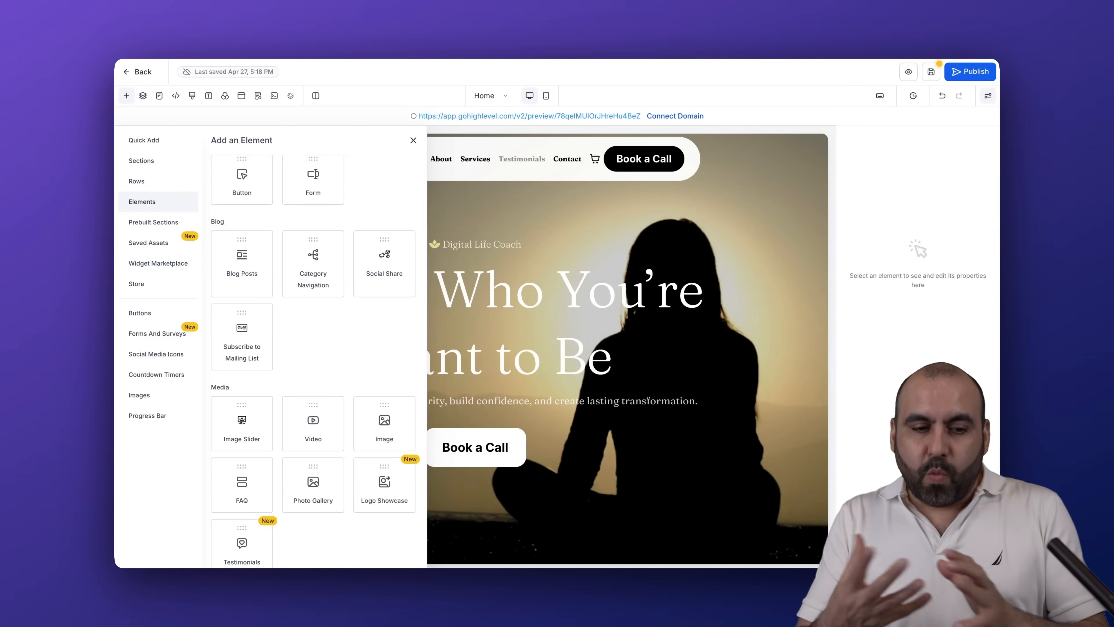
pyautogui.scroll(-4, 320, 342)
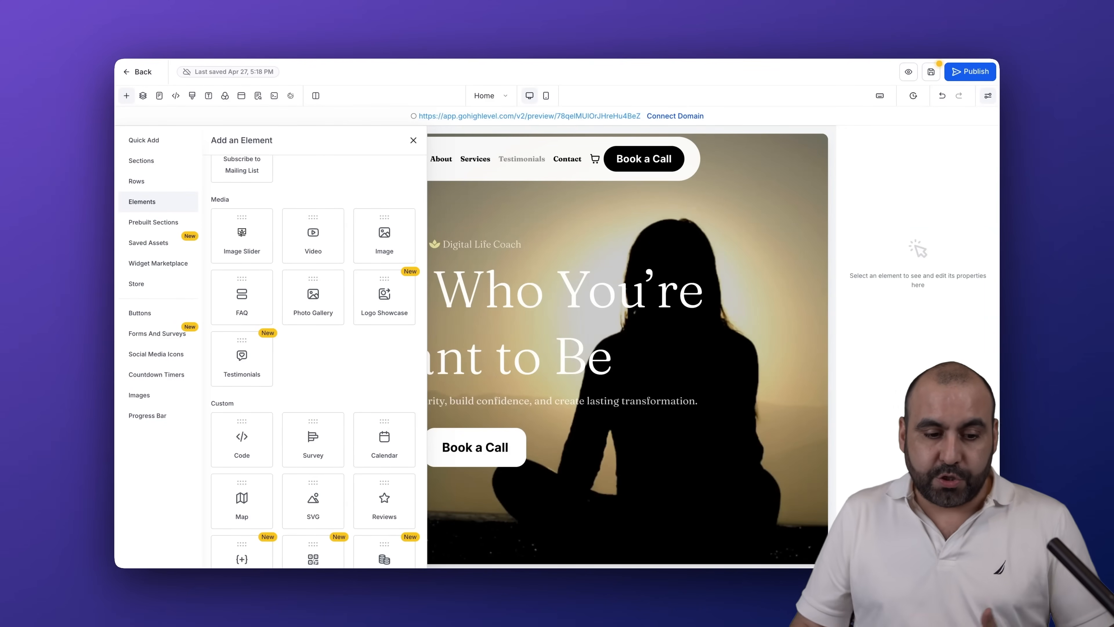
pyautogui.scroll(-5, 324, 354)
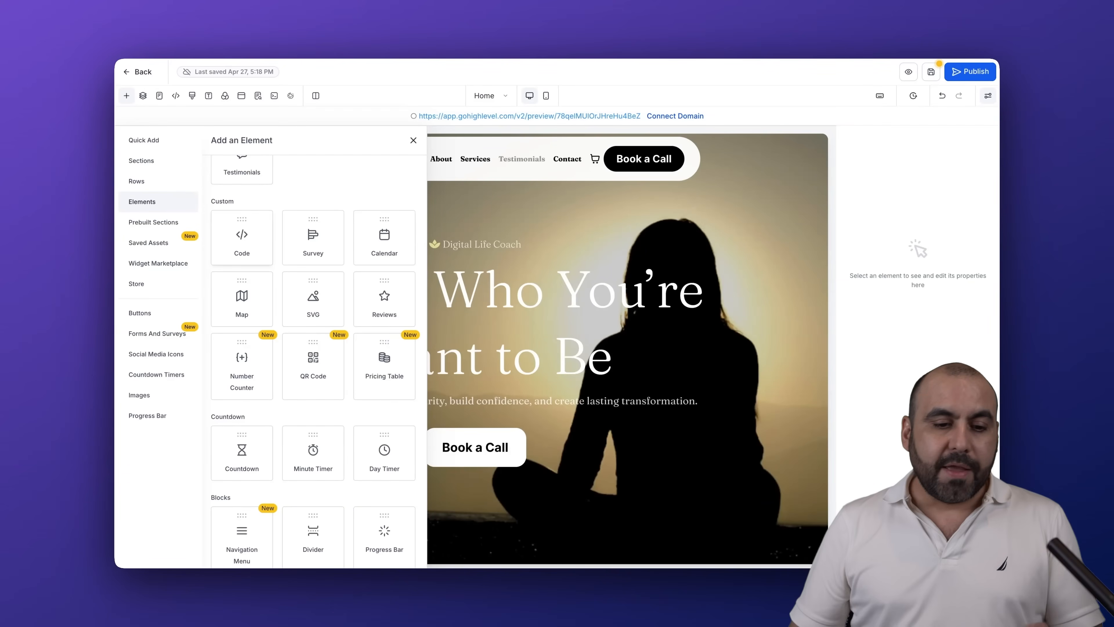
pyautogui.scroll(-4, 242, 246)
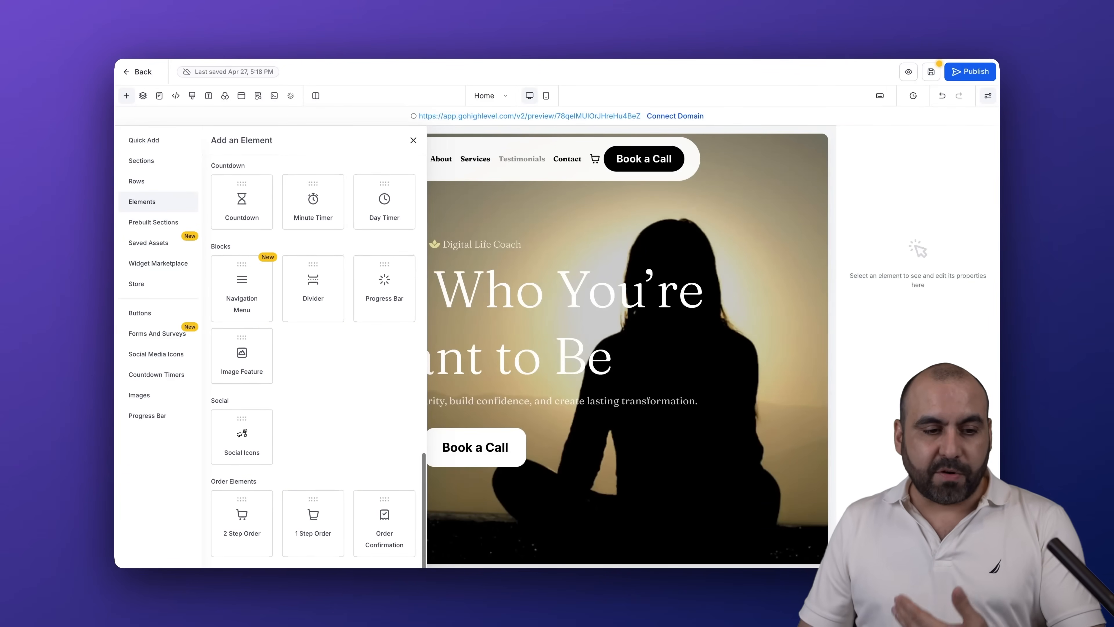
# Browse the prebuilt sections for About, Call To Action, FAQs, Footer and For Who
pyautogui.click(167, 223)
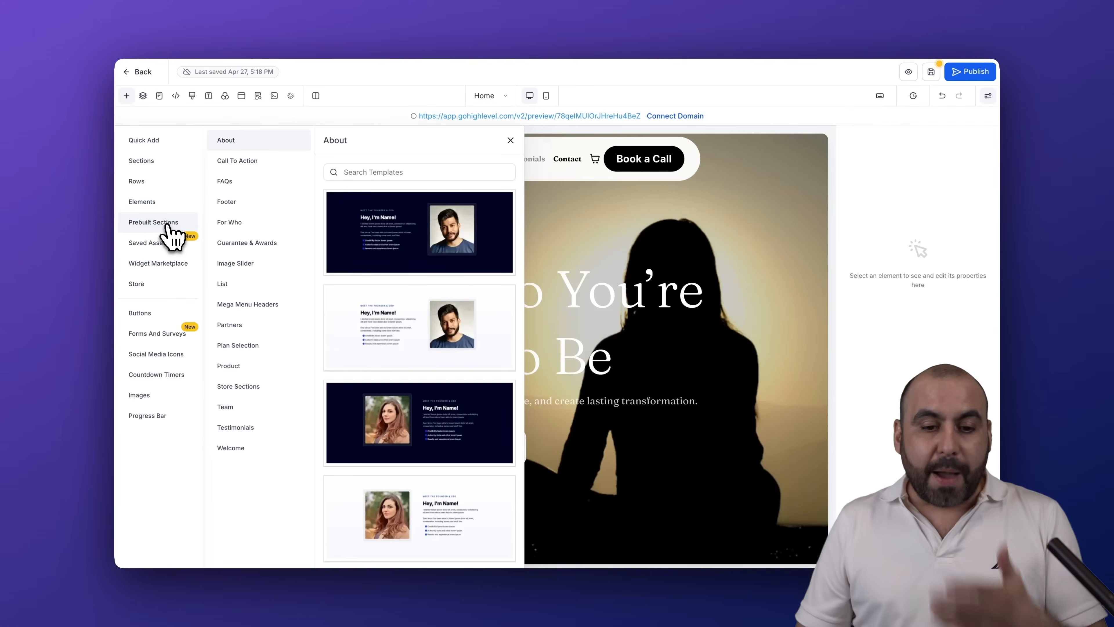
pyautogui.click(249, 163)
pyautogui.click(258, 182)
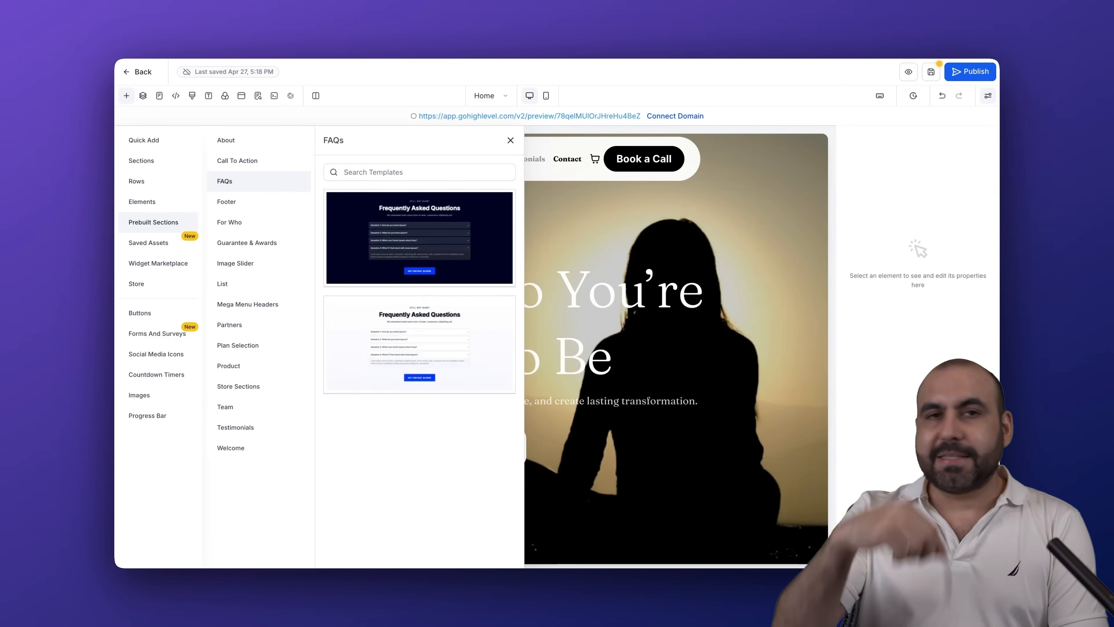
pyautogui.click(273, 203)
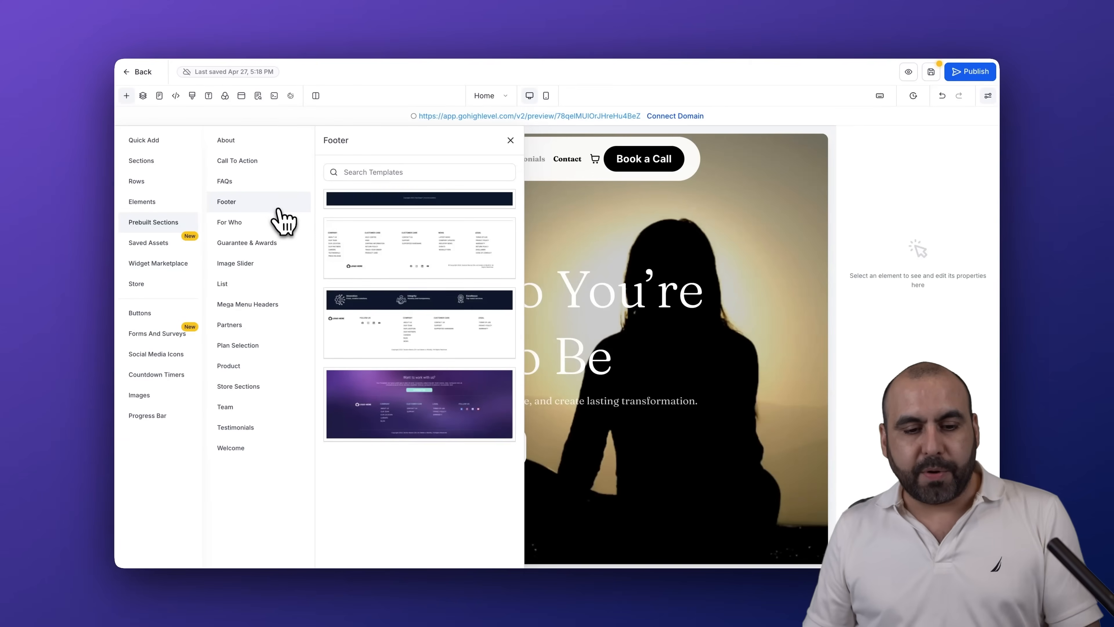
pyautogui.click(285, 224)
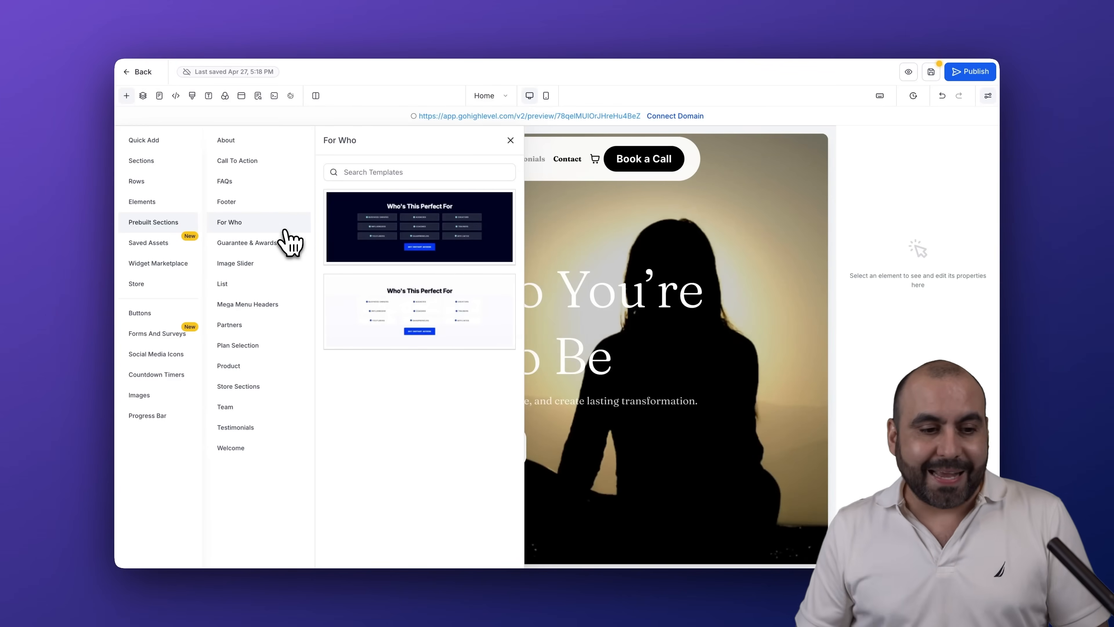
# Review the saved section templates, the Widget Marketplace apps and the website's store pages
pyautogui.click(182, 242)
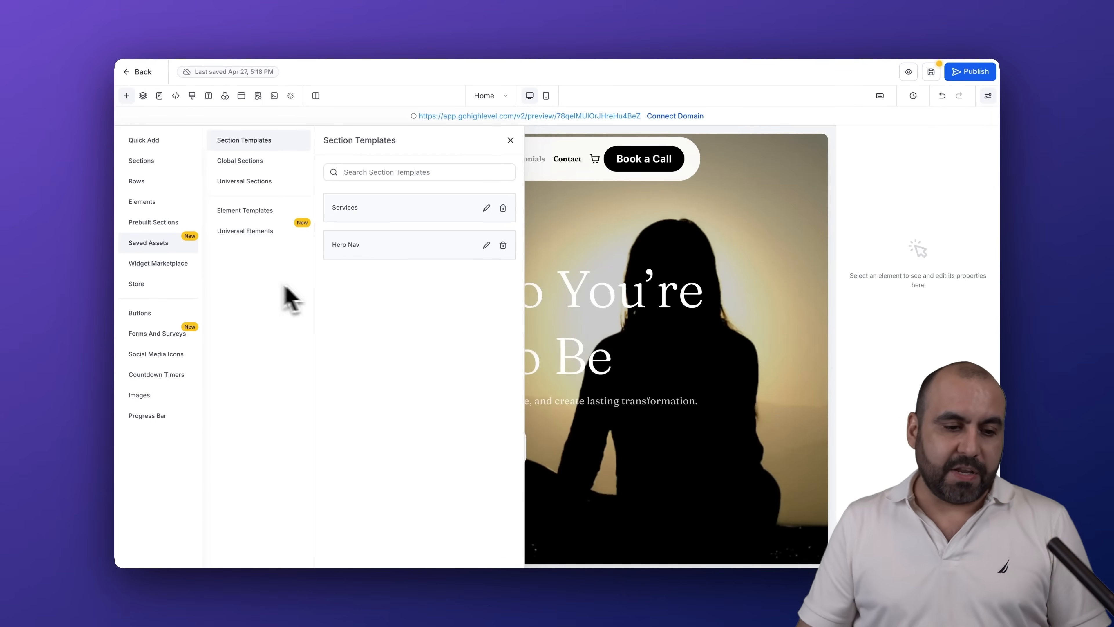
pyautogui.click(167, 263)
pyautogui.scroll(-15, 356, 360)
pyautogui.scroll(15, 356, 360)
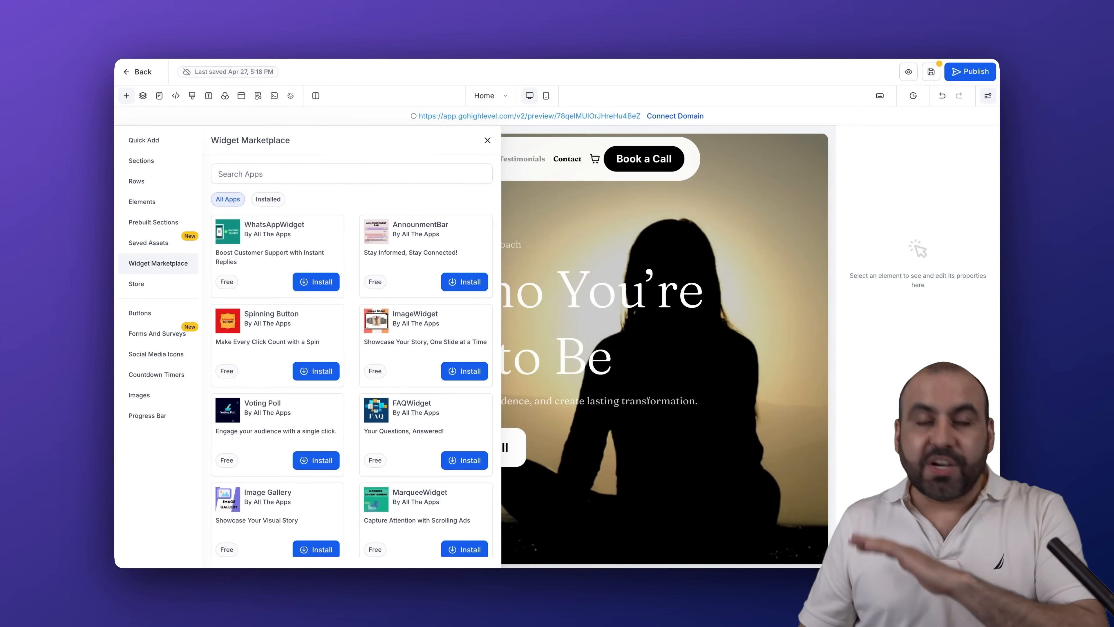
pyautogui.click(154, 286)
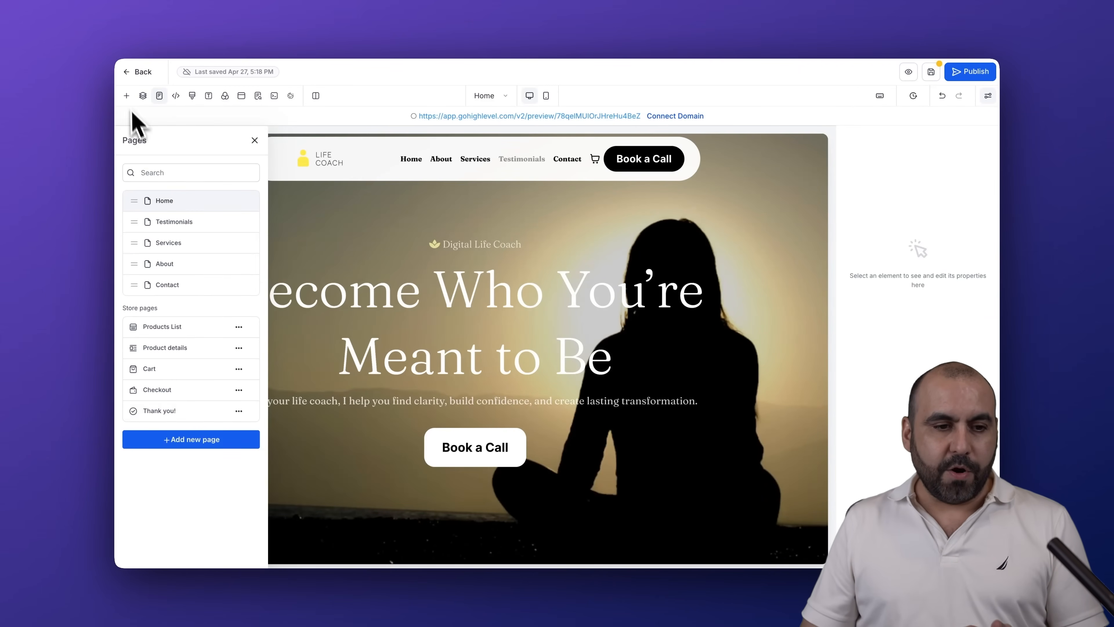
# Examine the ready-made buttons, forms and surveys, social media icons, countdown timers, images and progress bars
pyautogui.click(127, 96)
pyautogui.click(163, 313)
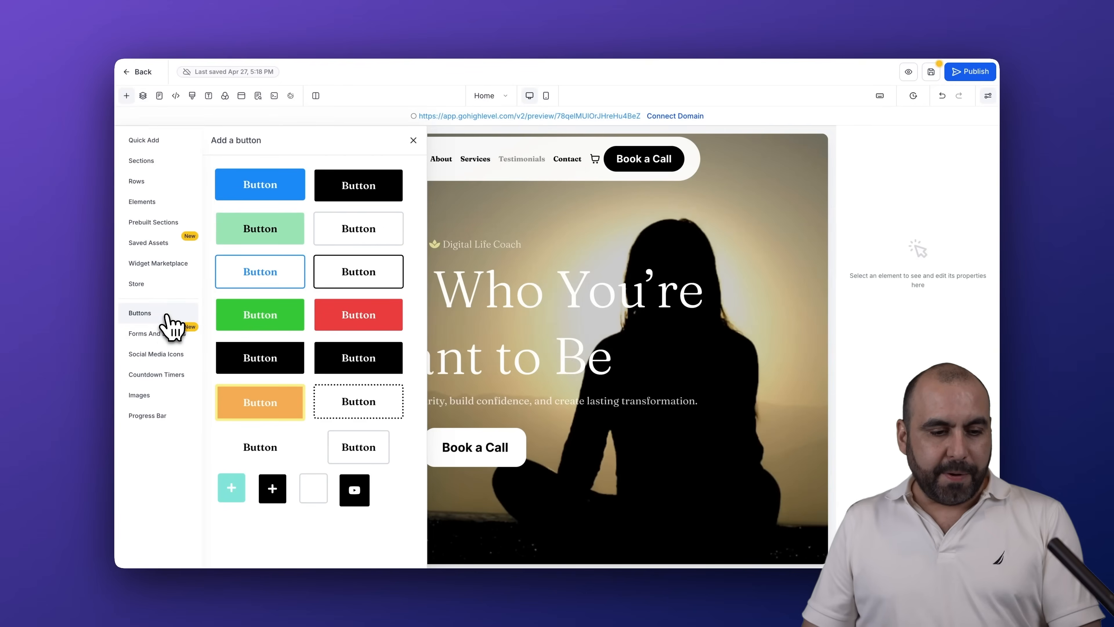
pyautogui.click(166, 334)
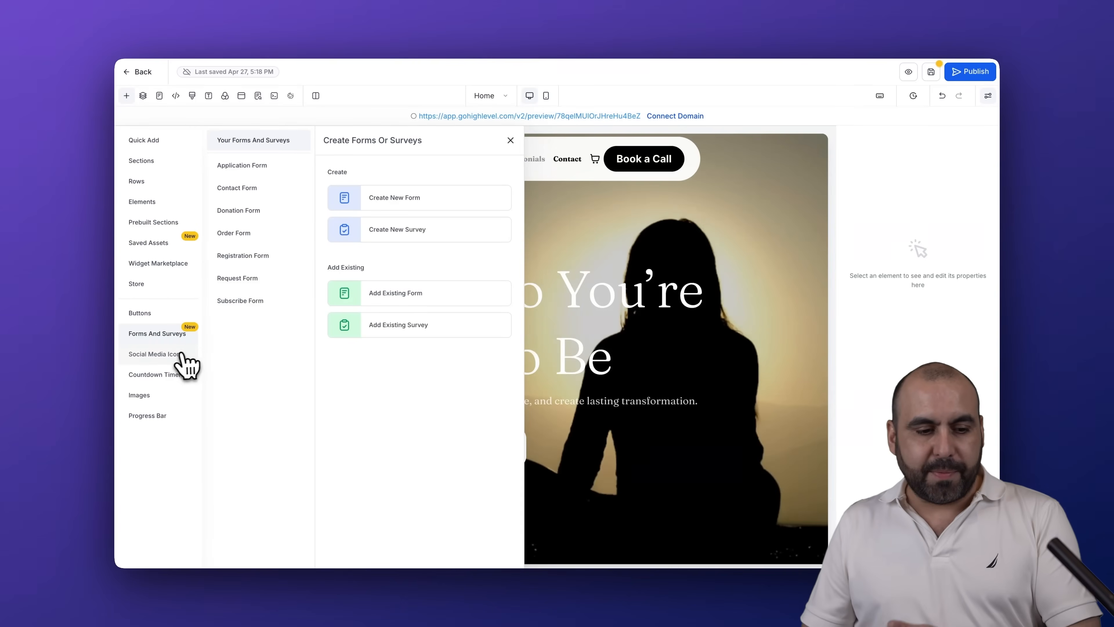
pyautogui.click(179, 354)
pyautogui.click(176, 374)
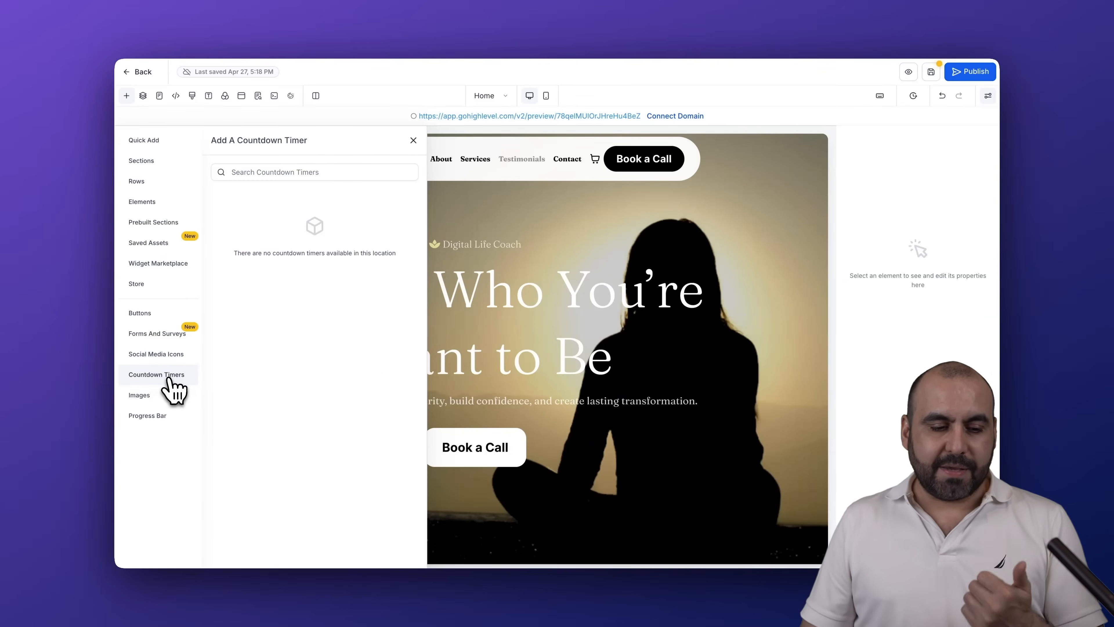
pyautogui.click(170, 397)
pyautogui.click(172, 415)
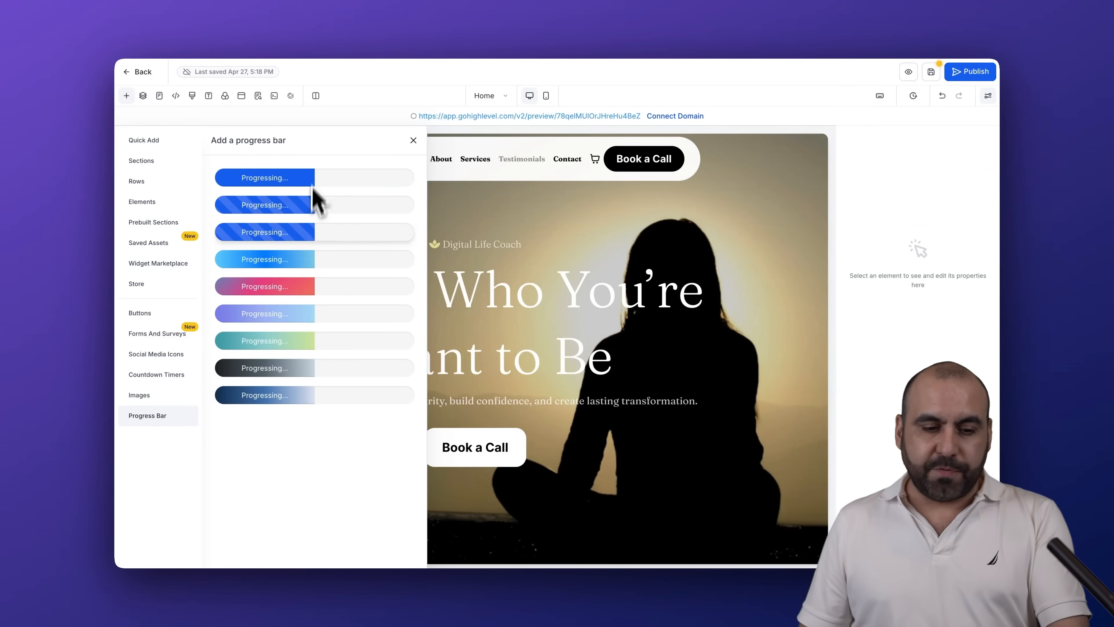
pyautogui.click(413, 141)
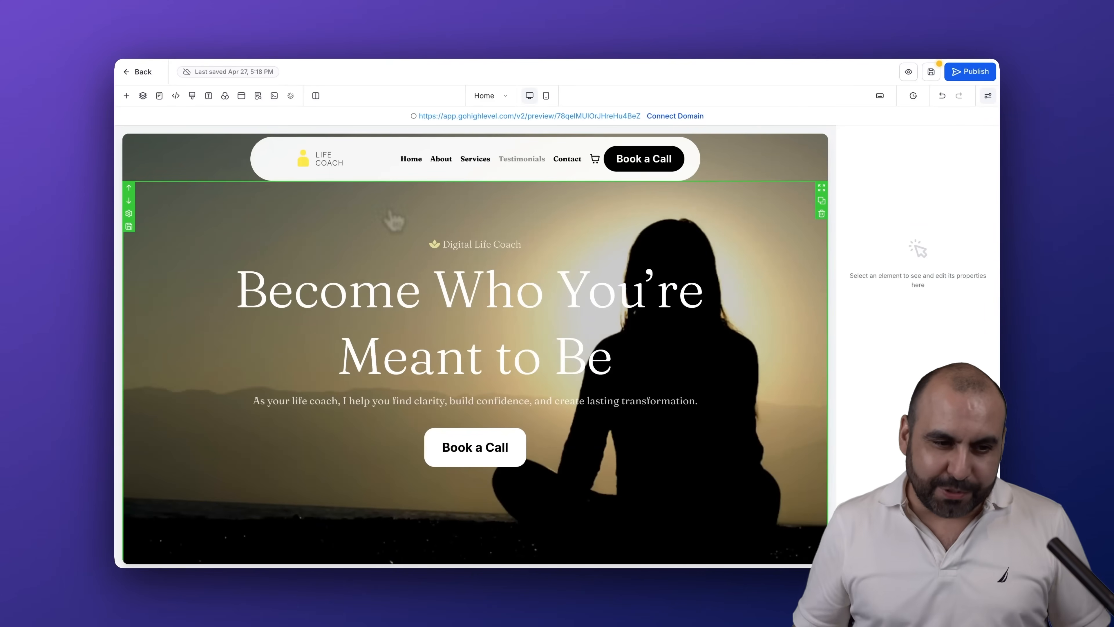
# Inspect the Home page's layer structure with its sections expanded and the website's list of pages
pyautogui.click(143, 96)
pyautogui.click(126, 173)
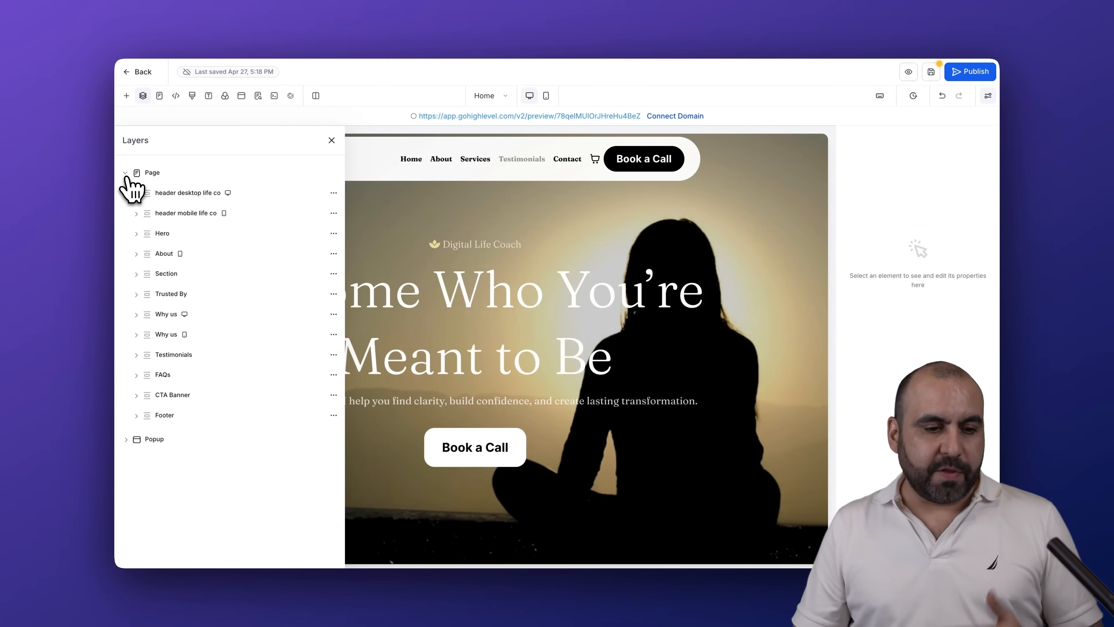
pyautogui.moveTo(154, 203)
pyautogui.mouseDown()
pyautogui.moveTo(149, 236)
pyautogui.moveTo(131, 192)
pyautogui.moveTo(155, 198)
pyautogui.mouseUp()
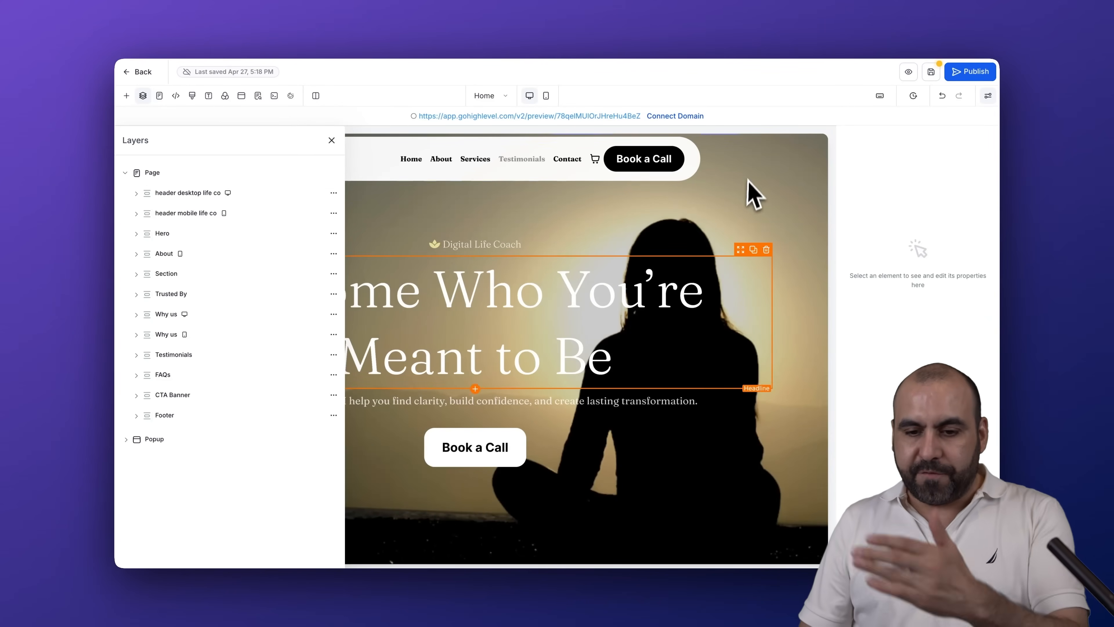
pyautogui.click(159, 97)
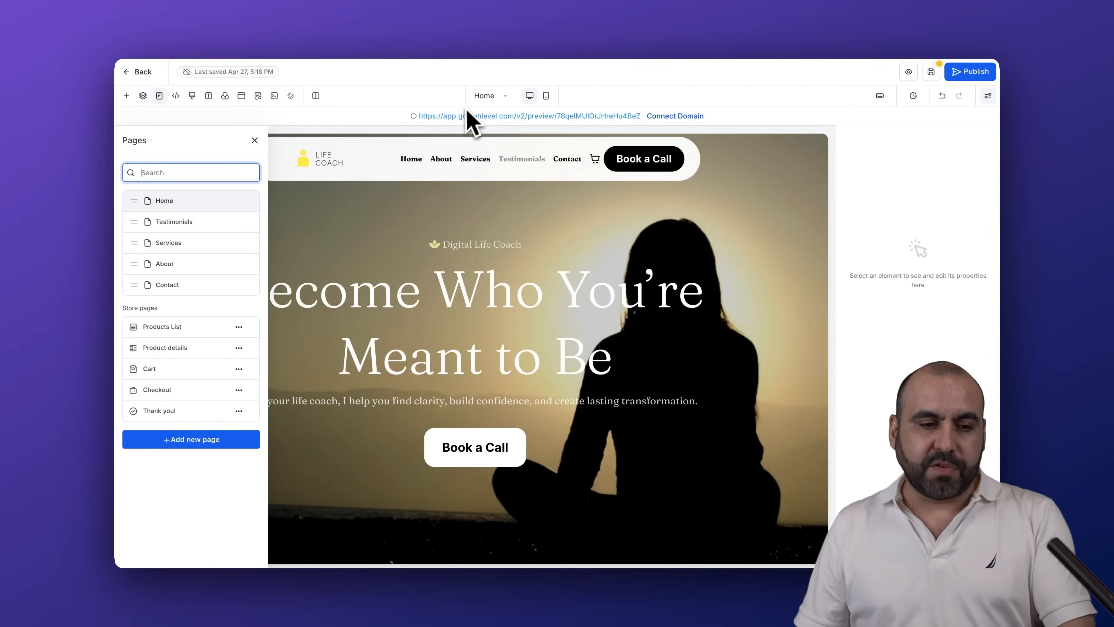
# View the header and footer tracking code editors and the Custom CSS editor without changing anything
pyautogui.click(175, 95)
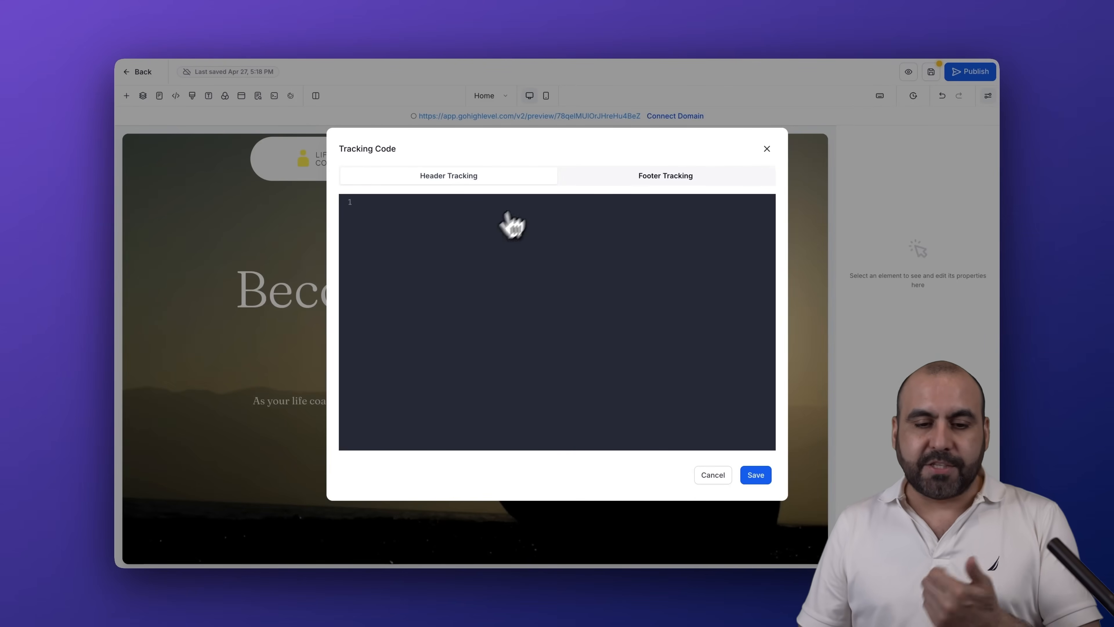
pyautogui.click(656, 178)
pyautogui.click(767, 149)
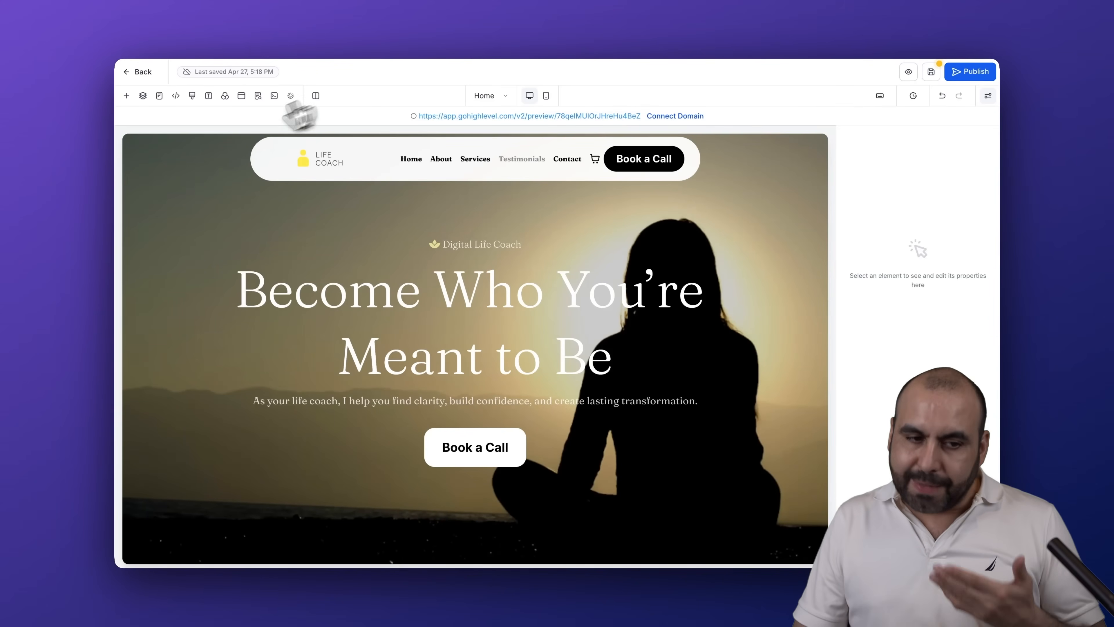
pyautogui.click(193, 96)
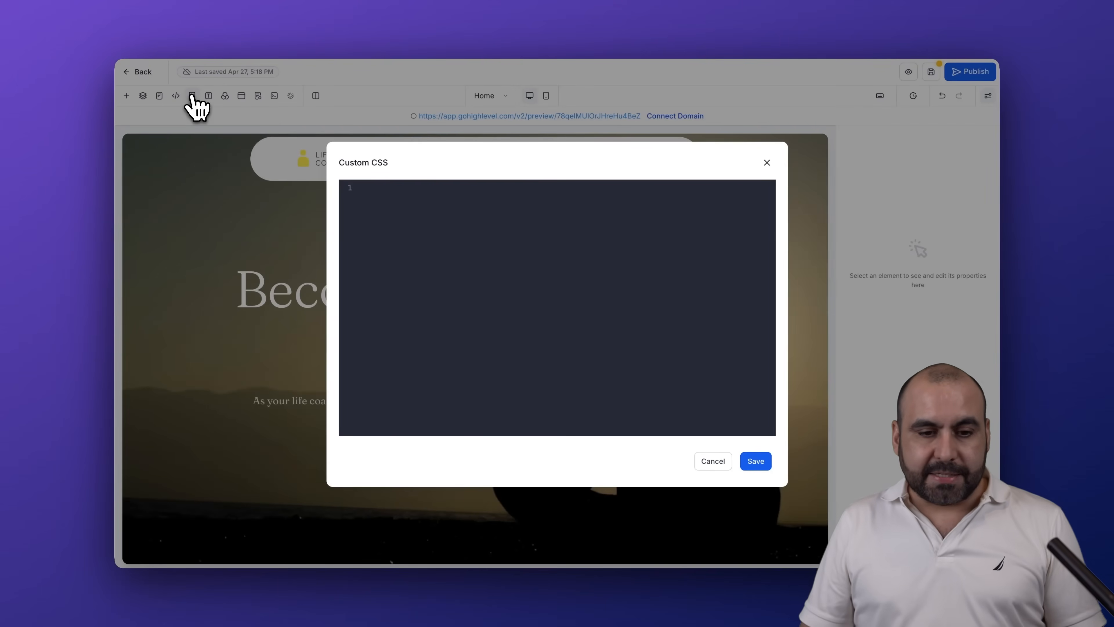
pyautogui.click(713, 462)
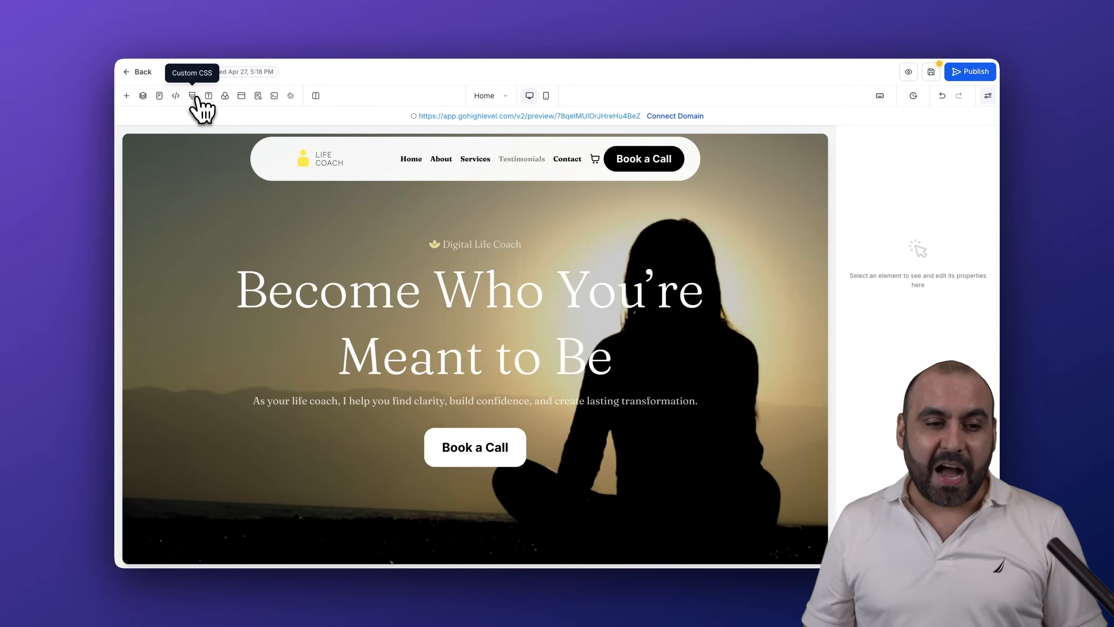
# Review the Home page's typography fonts and colors, its background image settings and the website's popups
pyautogui.click(212, 97)
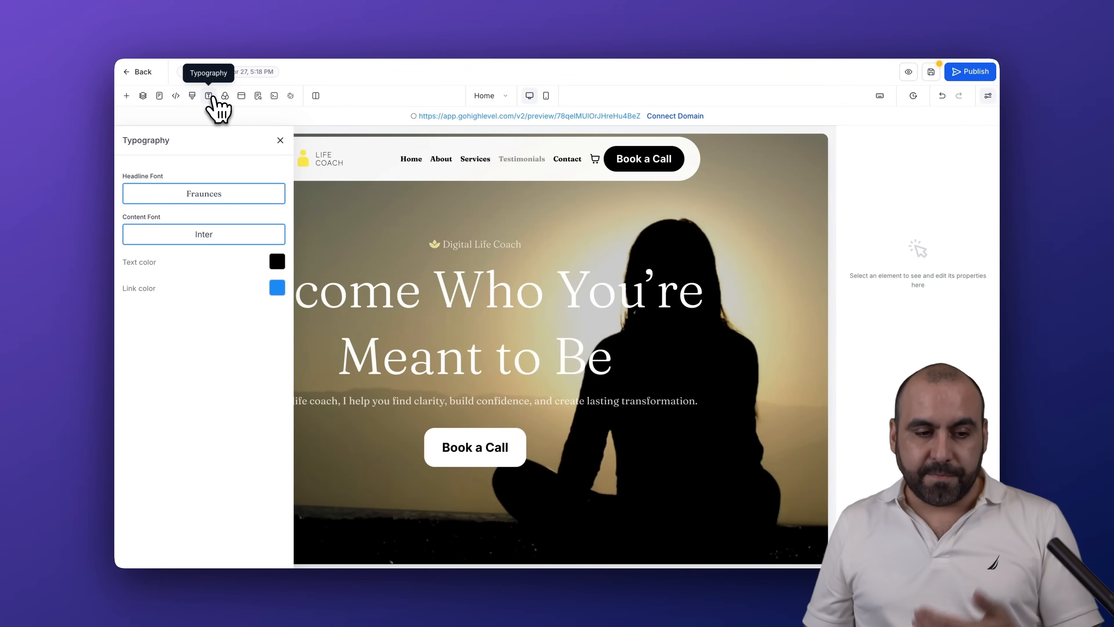
pyautogui.click(225, 96)
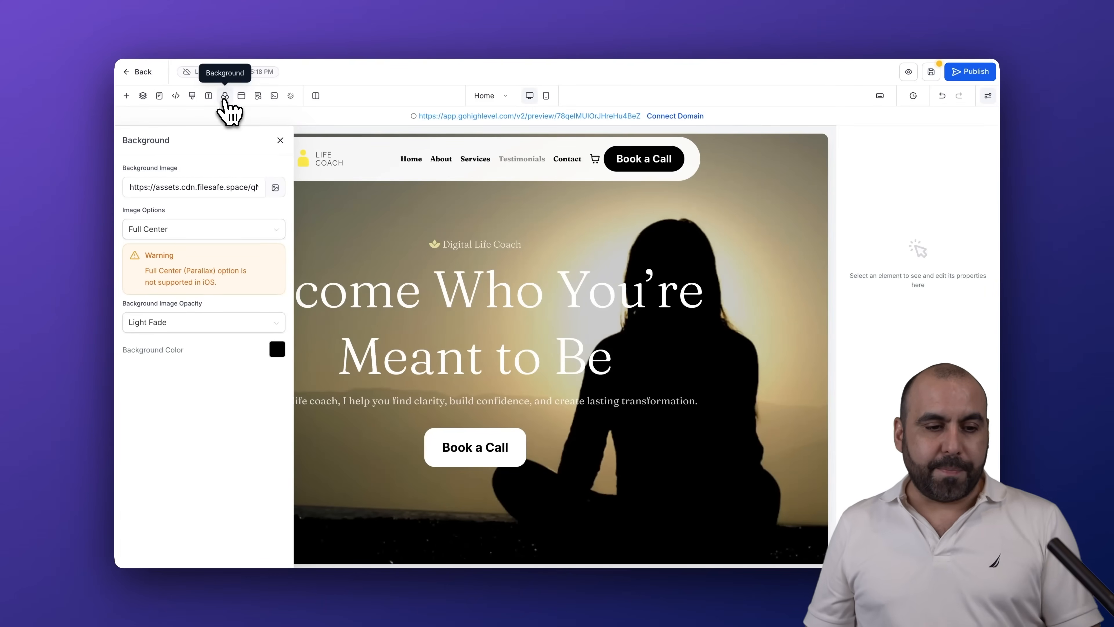
pyautogui.click(241, 97)
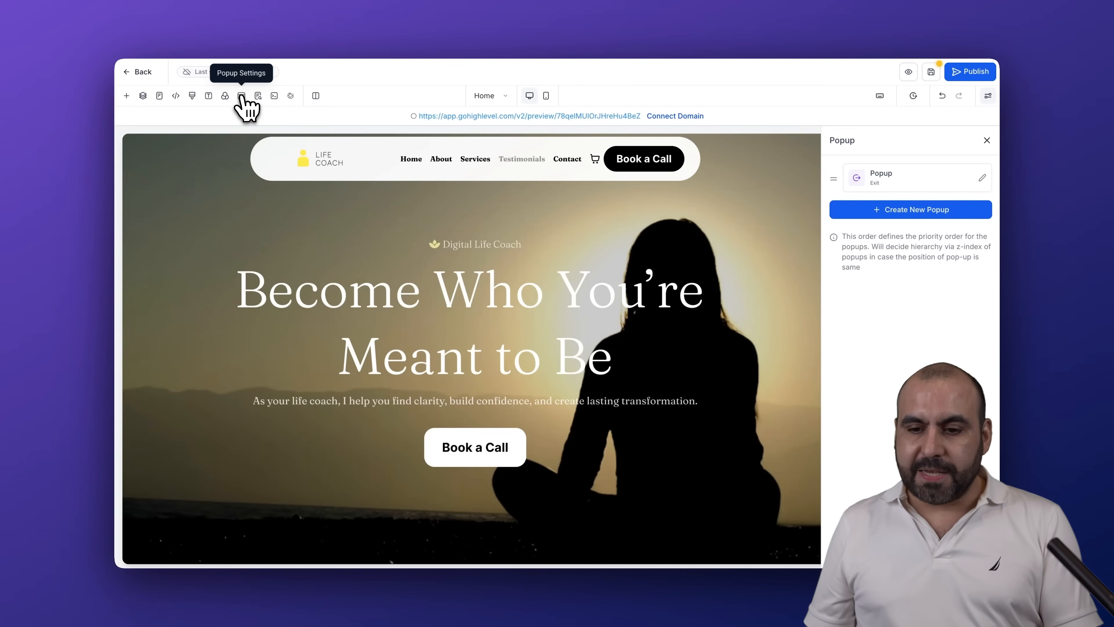
# Examine the Home page's SEO and AI search optimization settings, including the title and meta description fields under Content
pyautogui.click(258, 97)
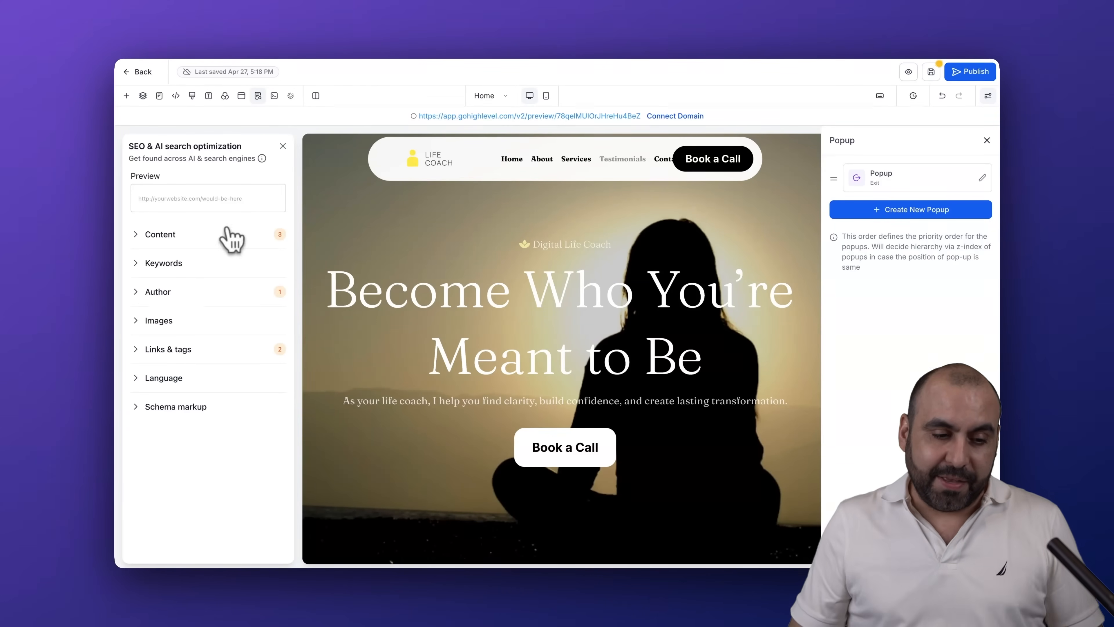
pyautogui.click(136, 236)
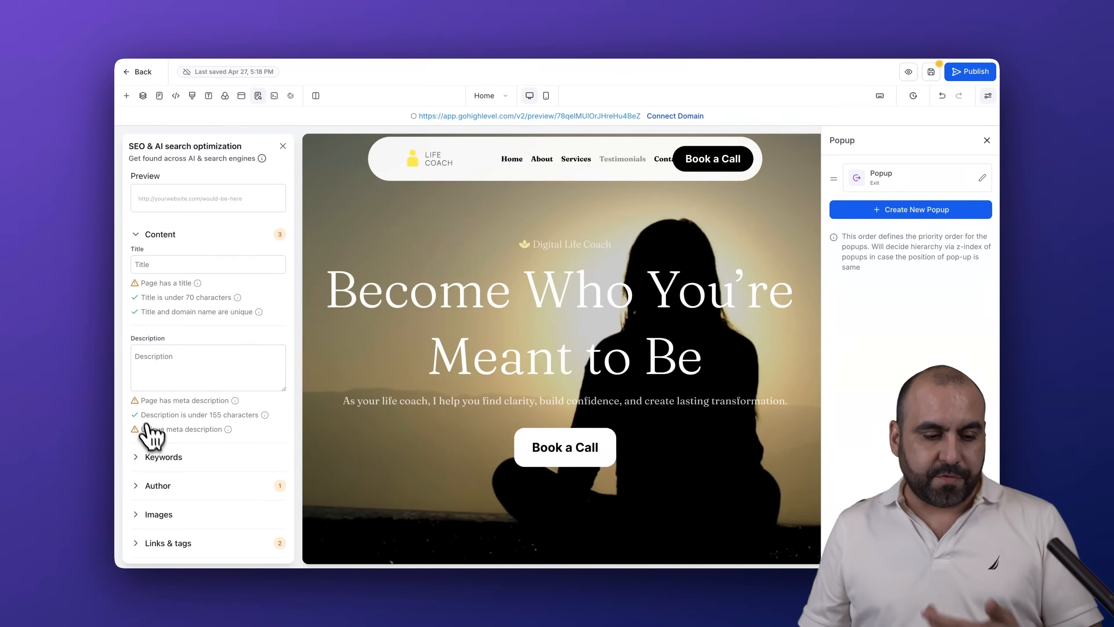
pyautogui.scroll(-3, 147, 428)
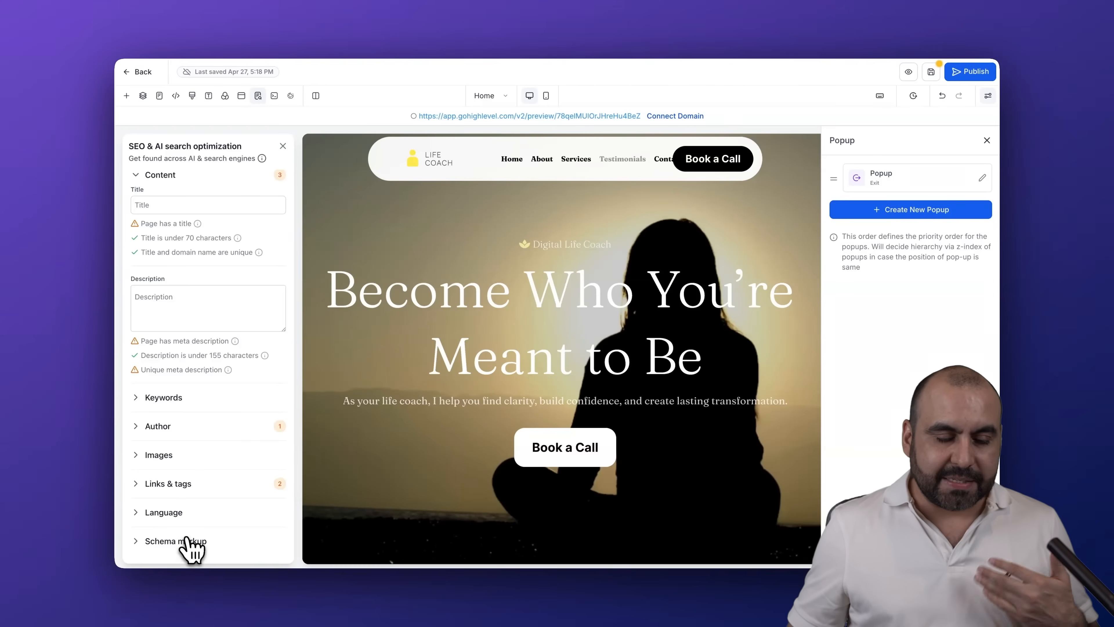
pyautogui.scroll(3, 230, 465)
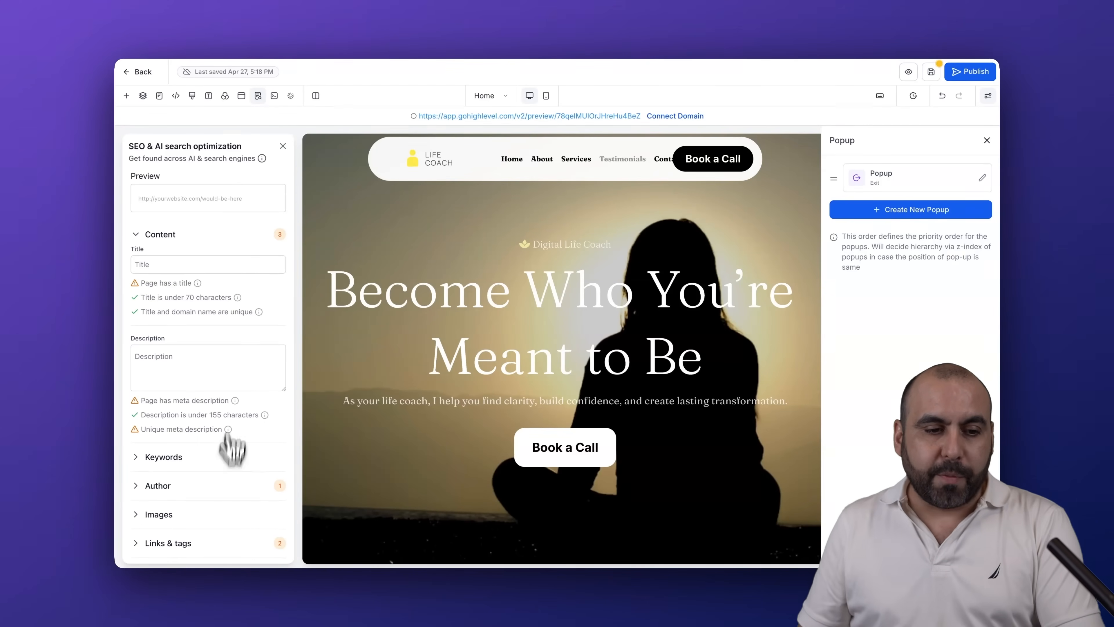
pyautogui.moveTo(263, 159)
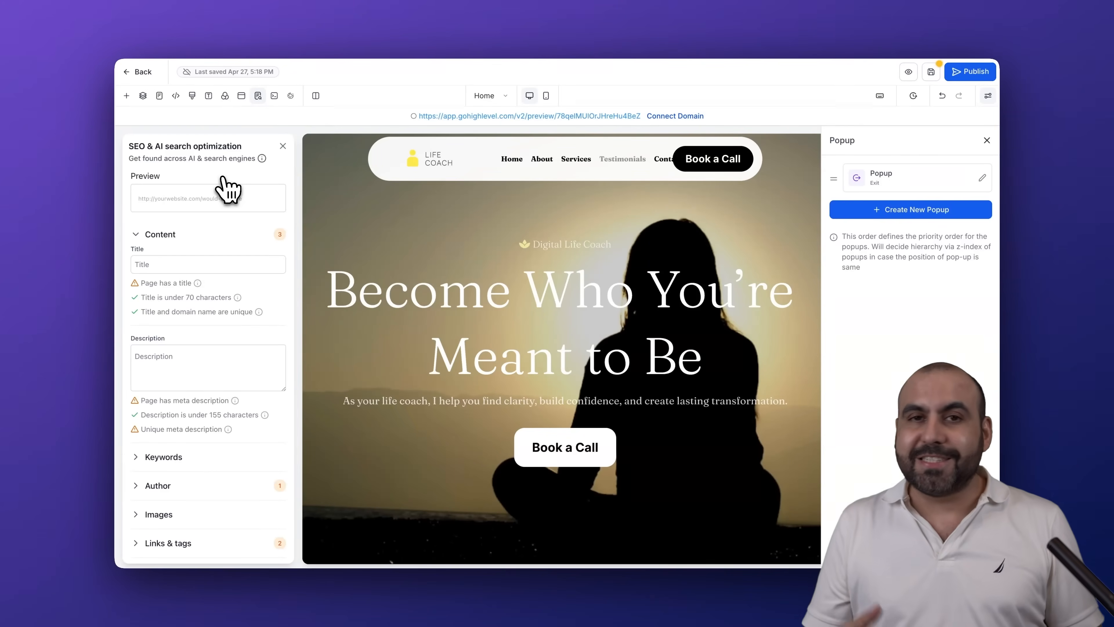
# Enable the cookie consent banner for the website and agree to its terms
pyautogui.click(291, 95)
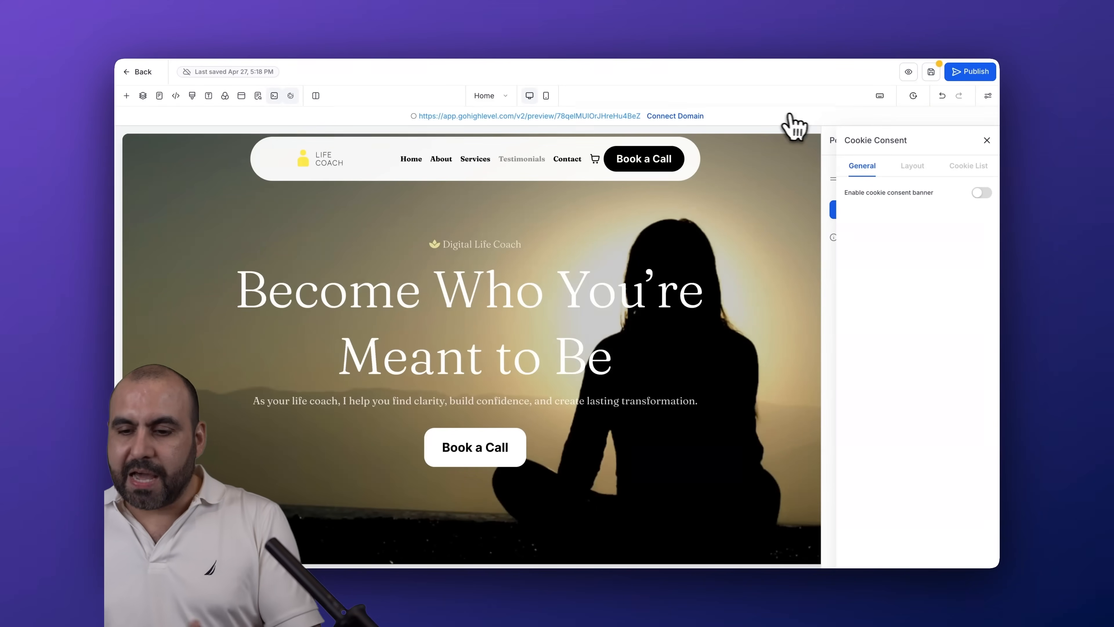
pyautogui.click(981, 193)
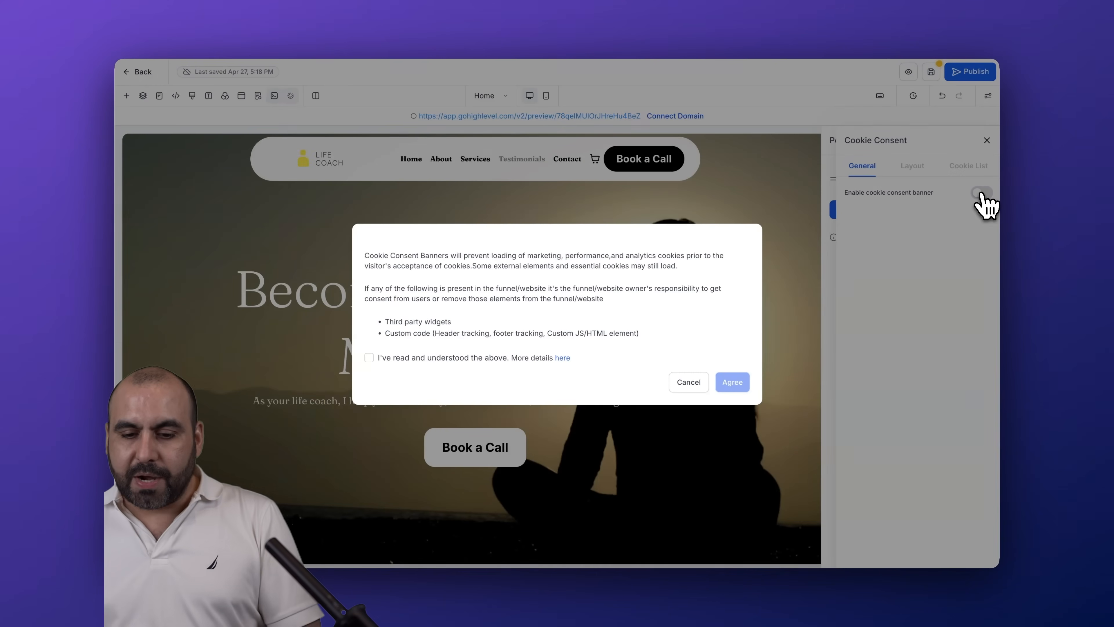
pyautogui.click(414, 357)
pyautogui.click(731, 381)
# Review the cookie banner's button texts, message, layout choices and cookie categories, and dismiss the consent preferences preview
pyautogui.click(846, 338)
pyautogui.scroll(-5, 858, 348)
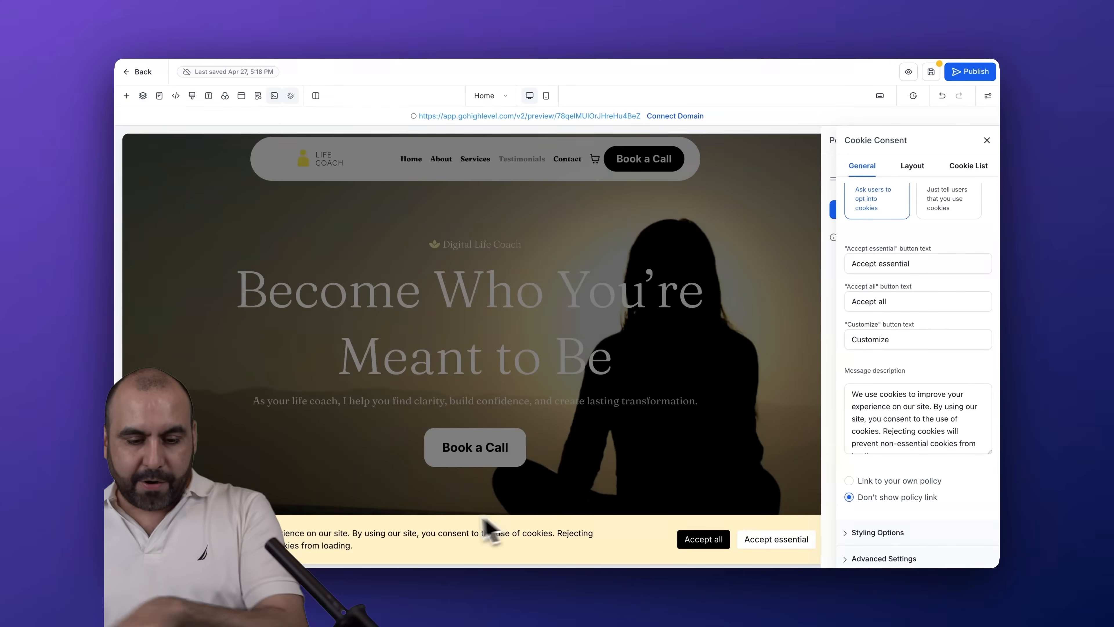
pyautogui.scroll(-3, 876, 356)
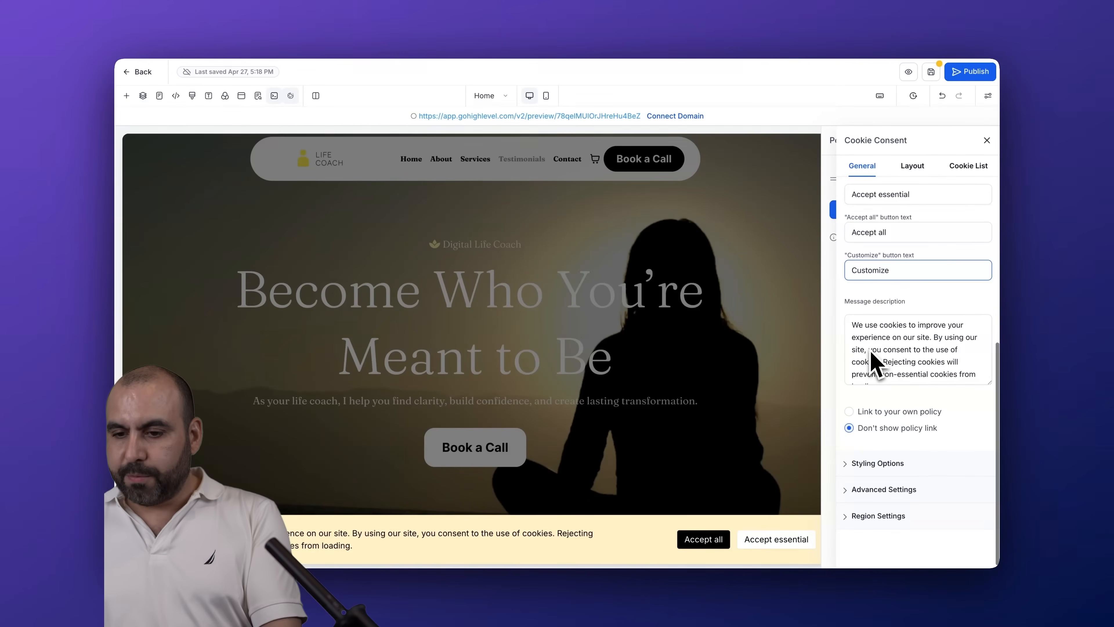
pyautogui.scroll(10, 876, 356)
pyautogui.click(913, 169)
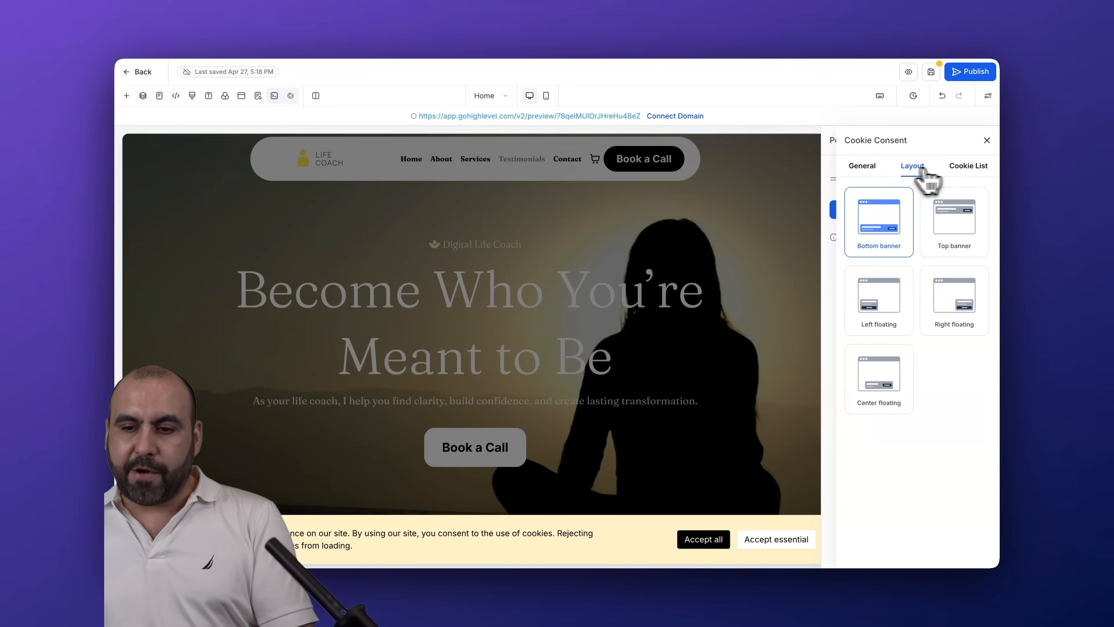
pyautogui.click(968, 169)
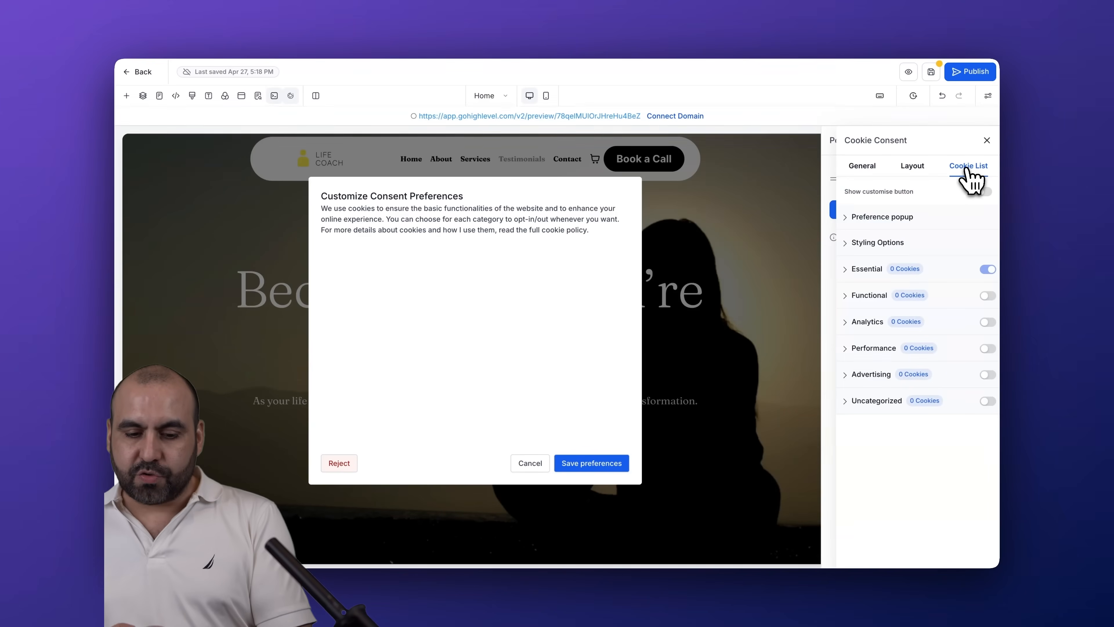
pyautogui.click(531, 463)
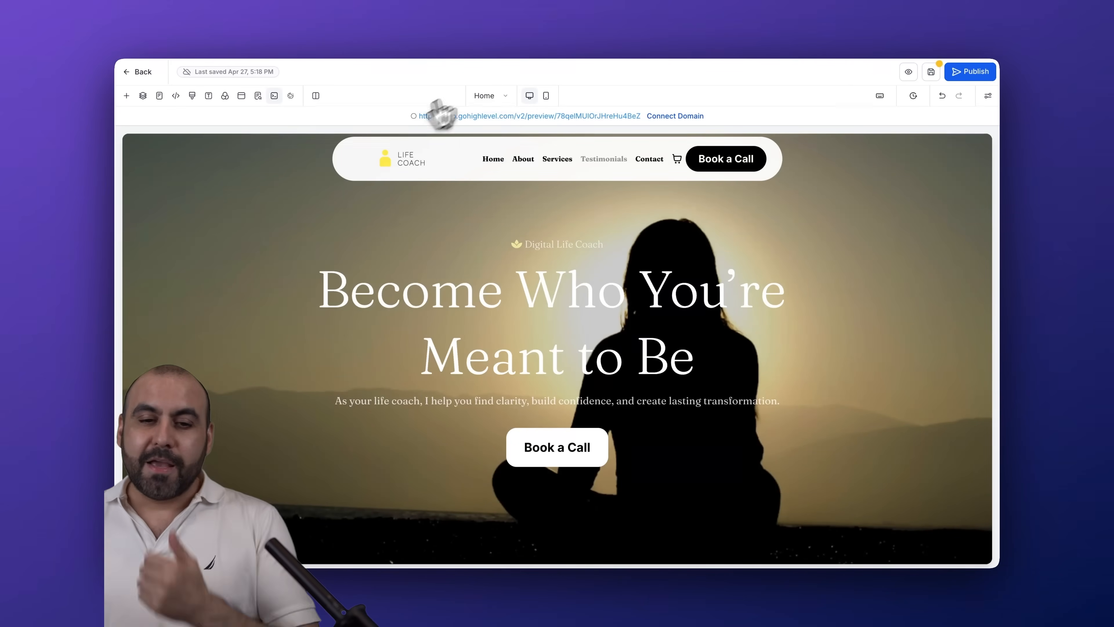
# Check the Home page in mobile and desktop views, try the version history without leaving the page, and view the element settings area
pyautogui.click(547, 96)
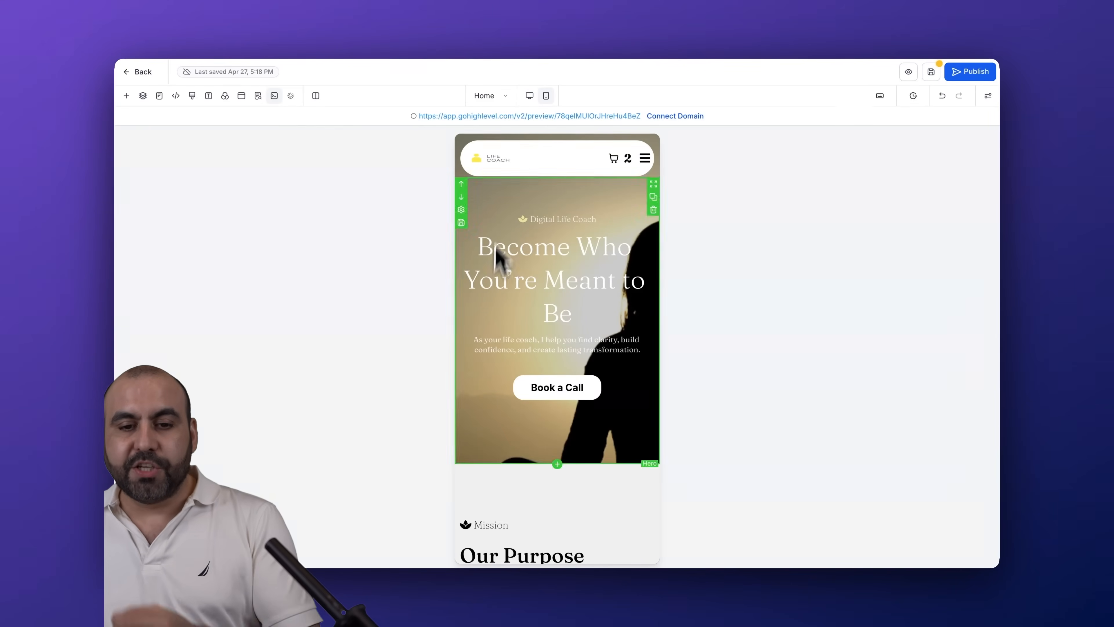
pyautogui.click(530, 95)
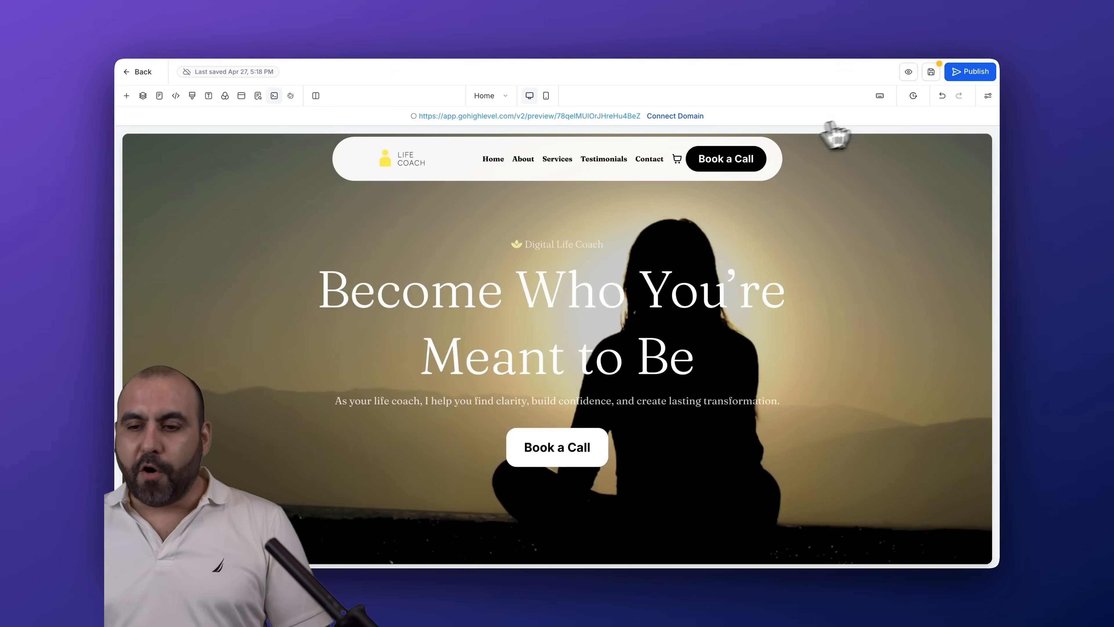
pyautogui.click(913, 95)
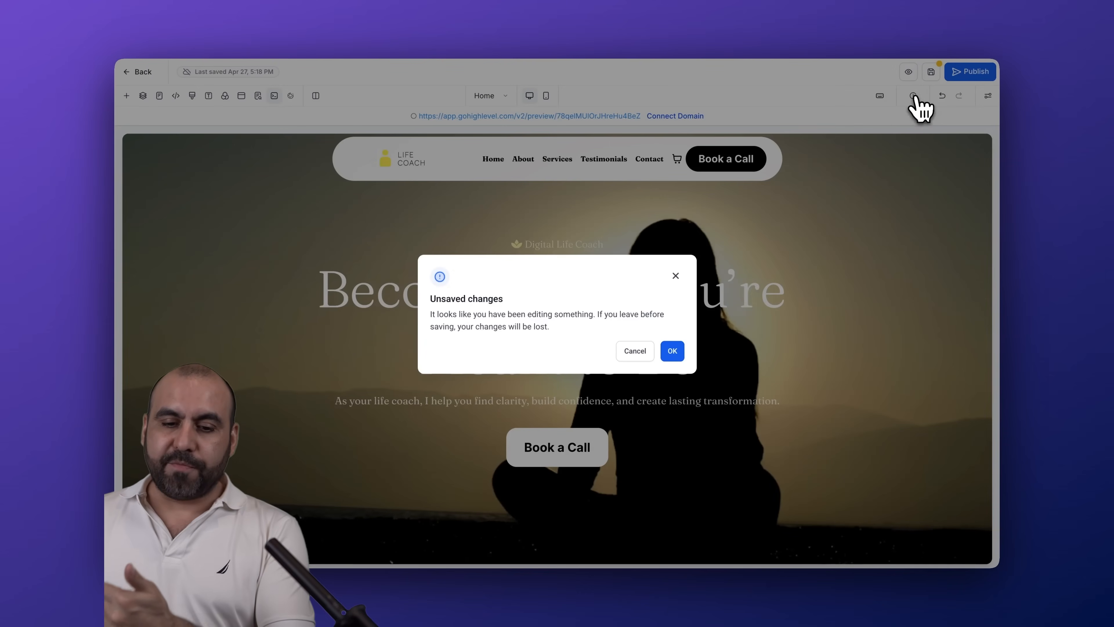
pyautogui.click(676, 276)
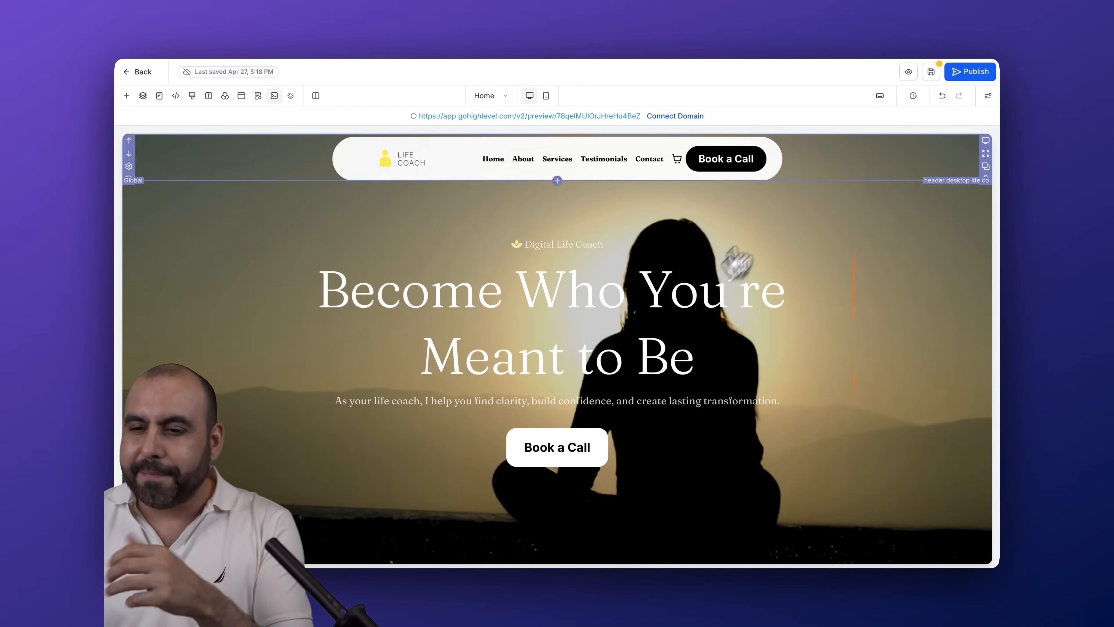
pyautogui.click(989, 96)
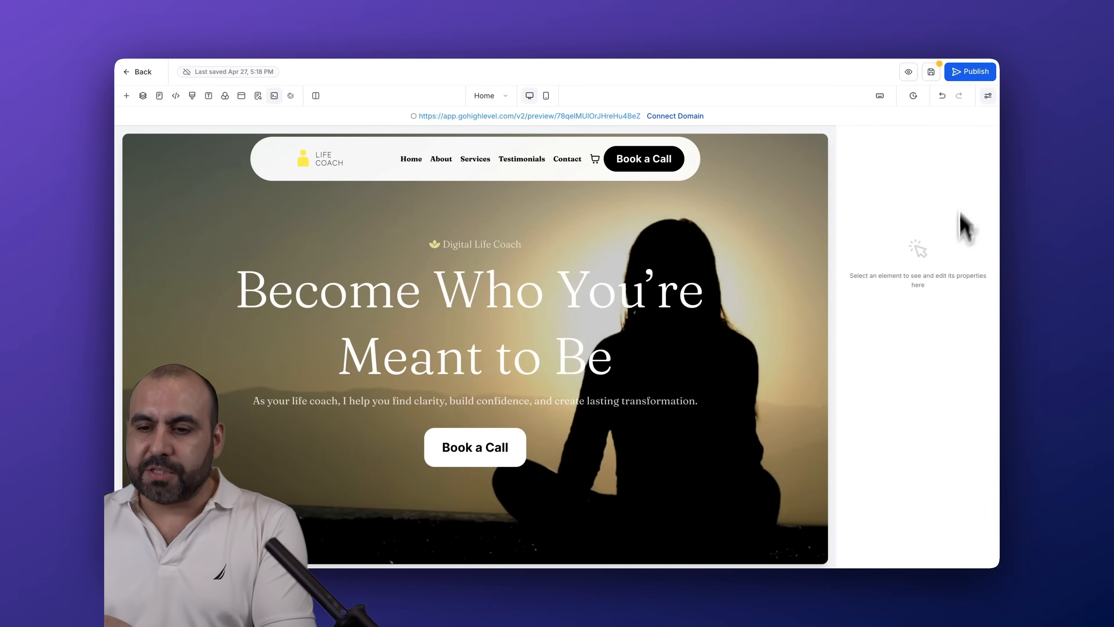
pyautogui.click(990, 97)
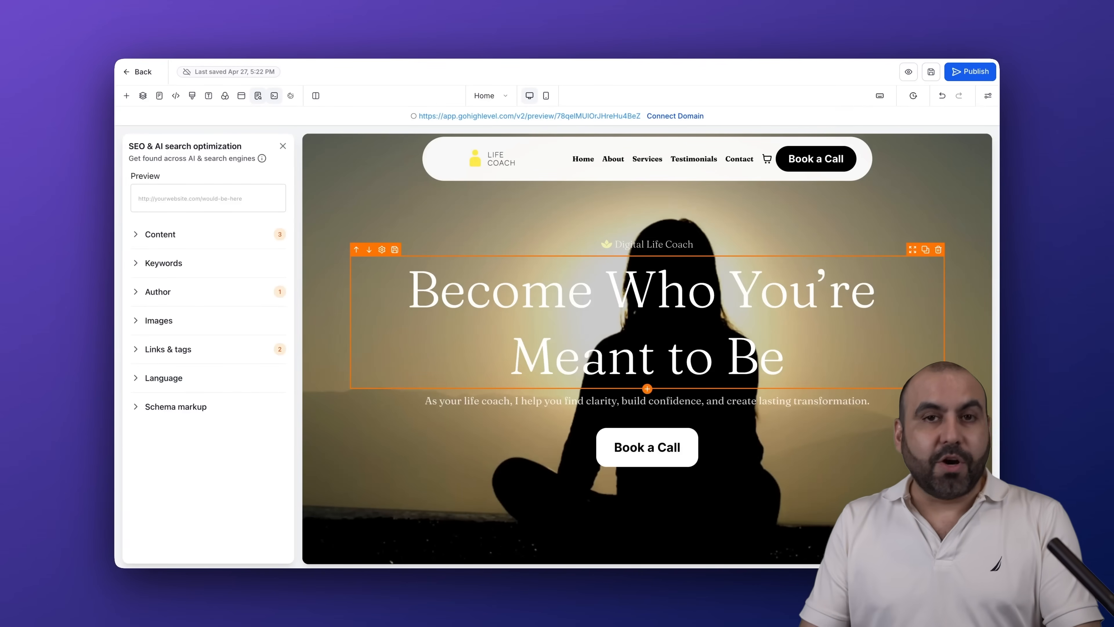
# Leave the page builder and create a new All-In-One Chat widget for the website
pyautogui.click(127, 74)
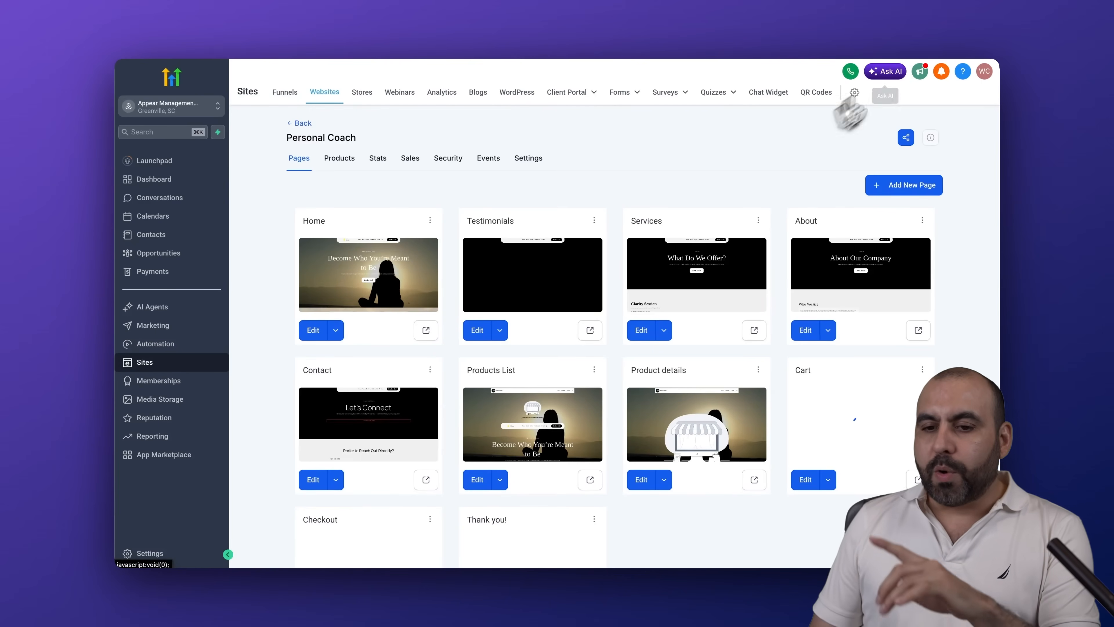
pyautogui.click(772, 96)
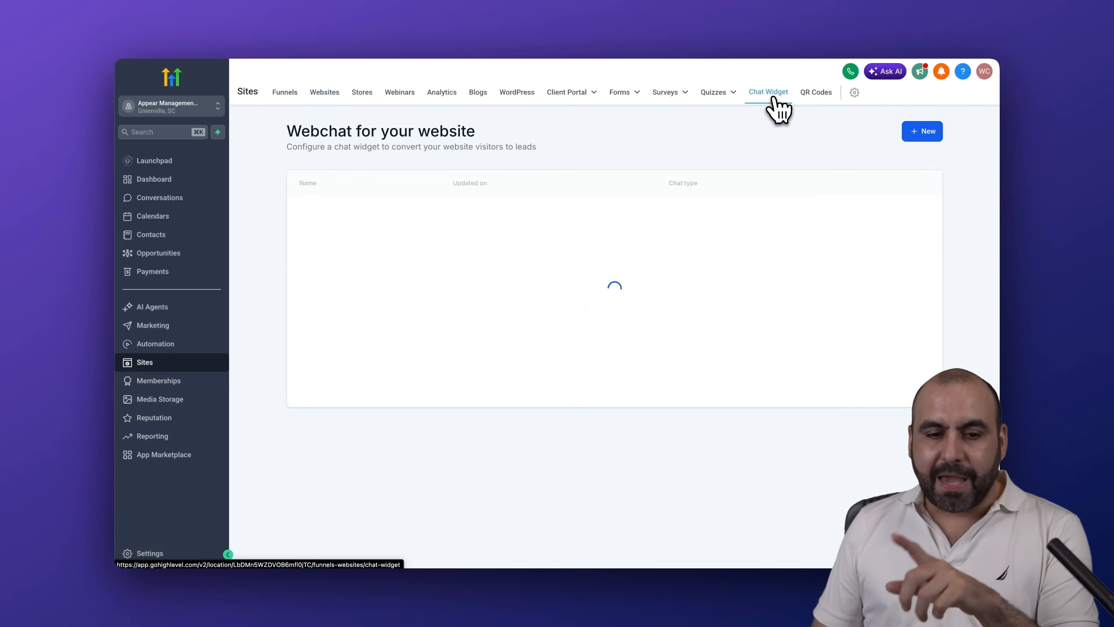
pyautogui.click(929, 132)
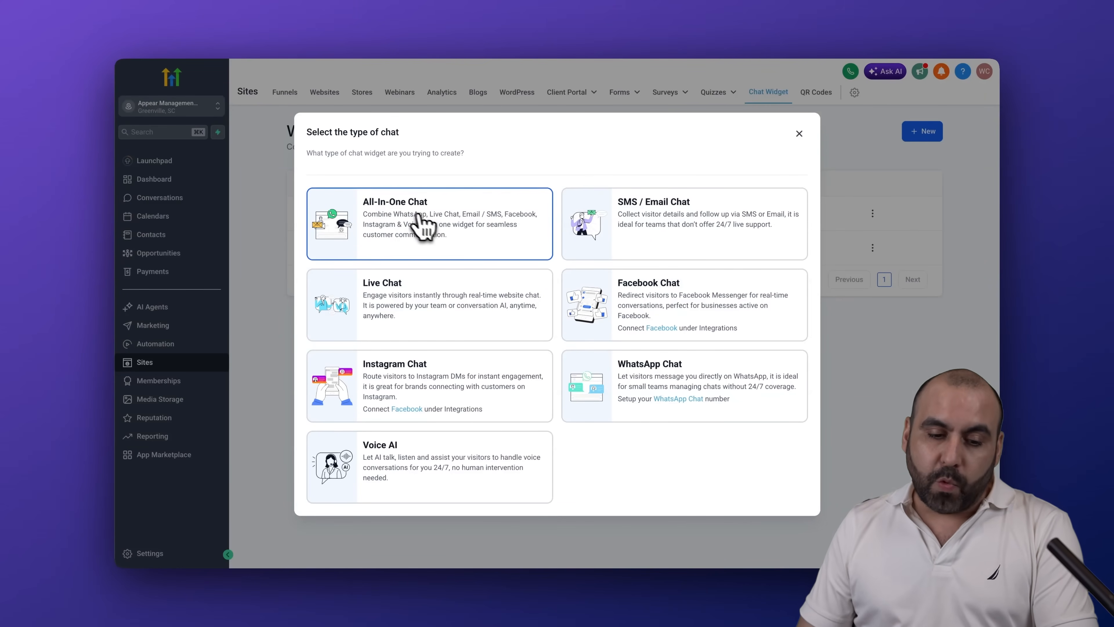
pyautogui.click(426, 218)
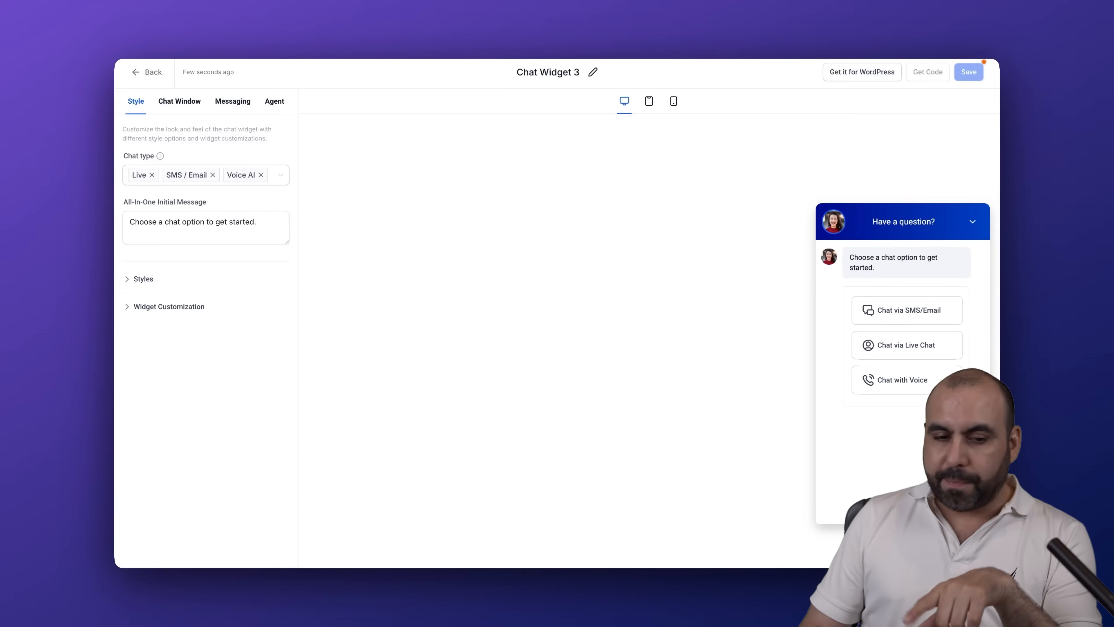
# Check which chat types can be combined in the new chat widget, keeping Live, SMS / Email and Voice AI
pyautogui.click(139, 175)
pyautogui.click(282, 178)
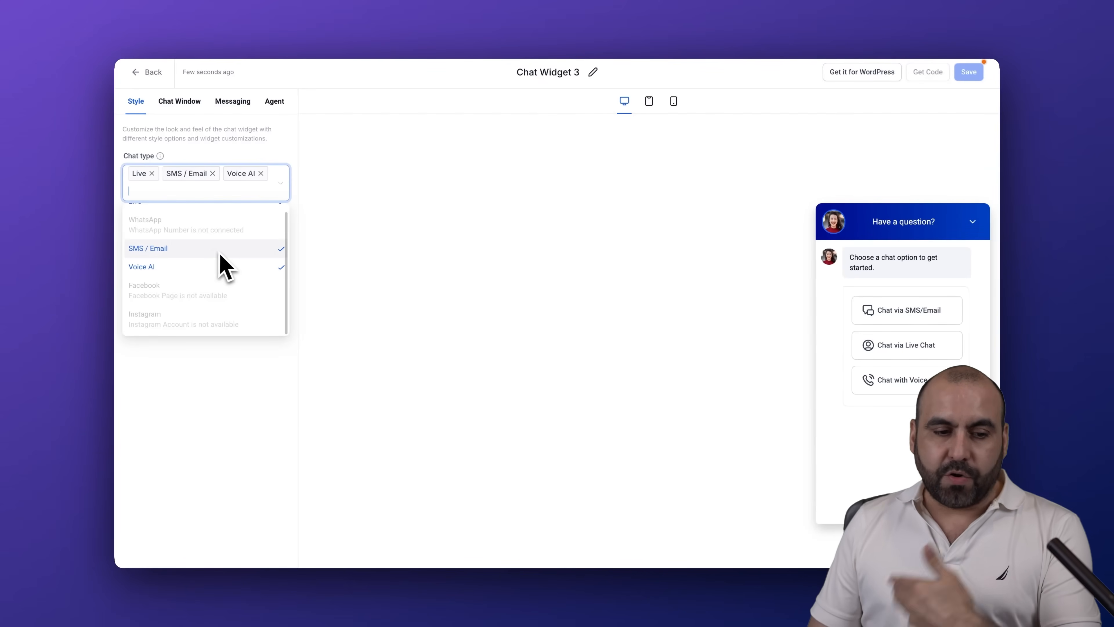
pyautogui.scroll(1, 222, 253)
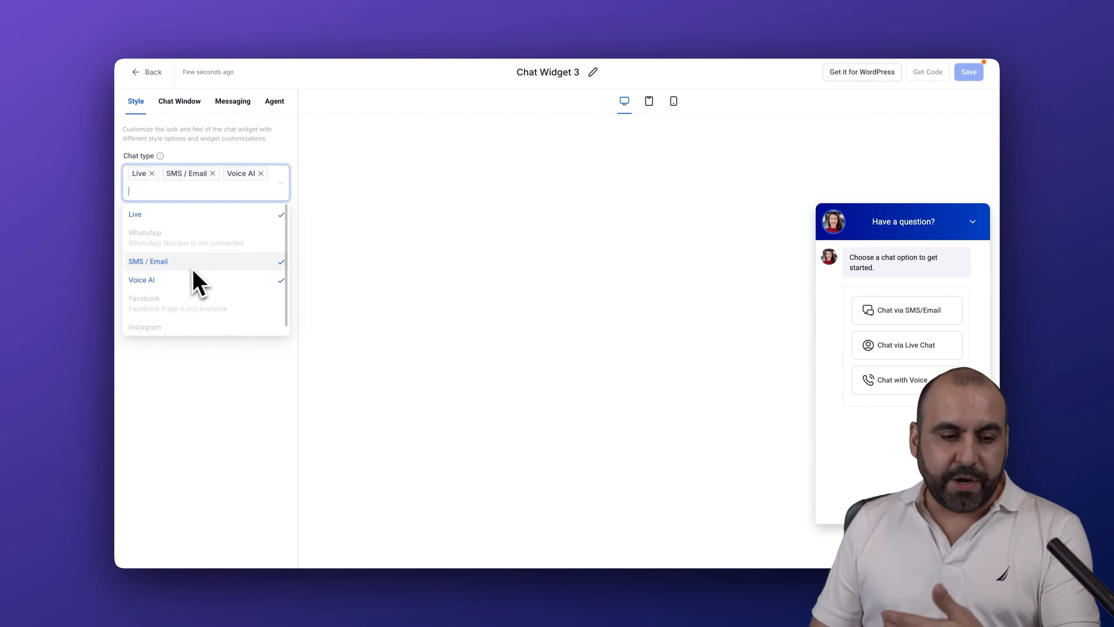
pyautogui.click(281, 166)
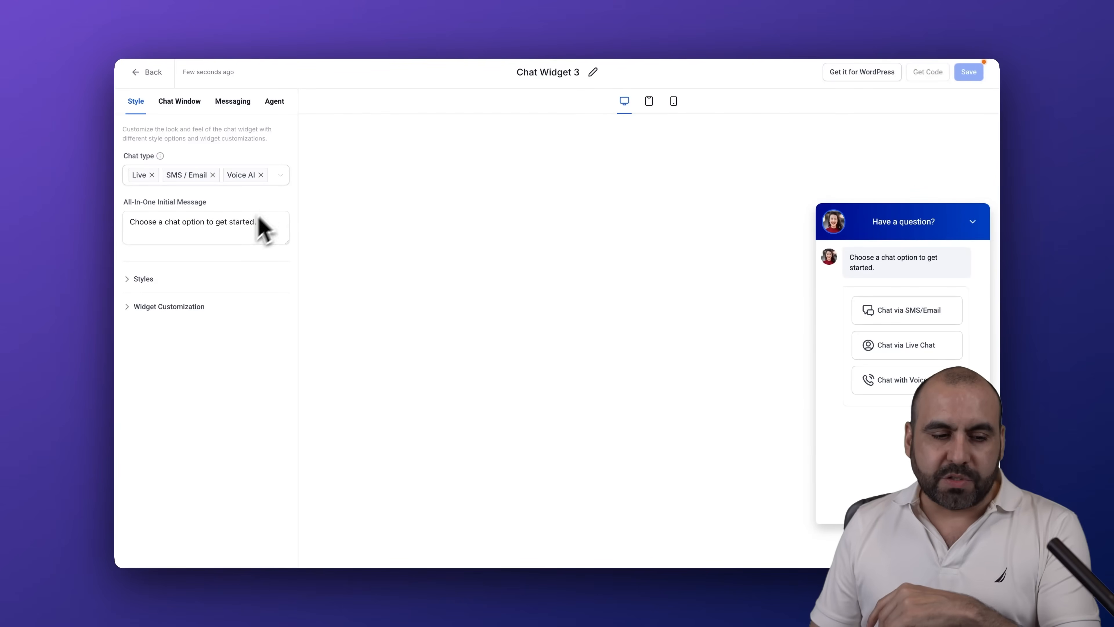
# Review the chat widget's icon, theme and welcome message styles, along with its avatar, position and dimension options
pyautogui.click(134, 287)
pyautogui.scroll(-5, 185, 334)
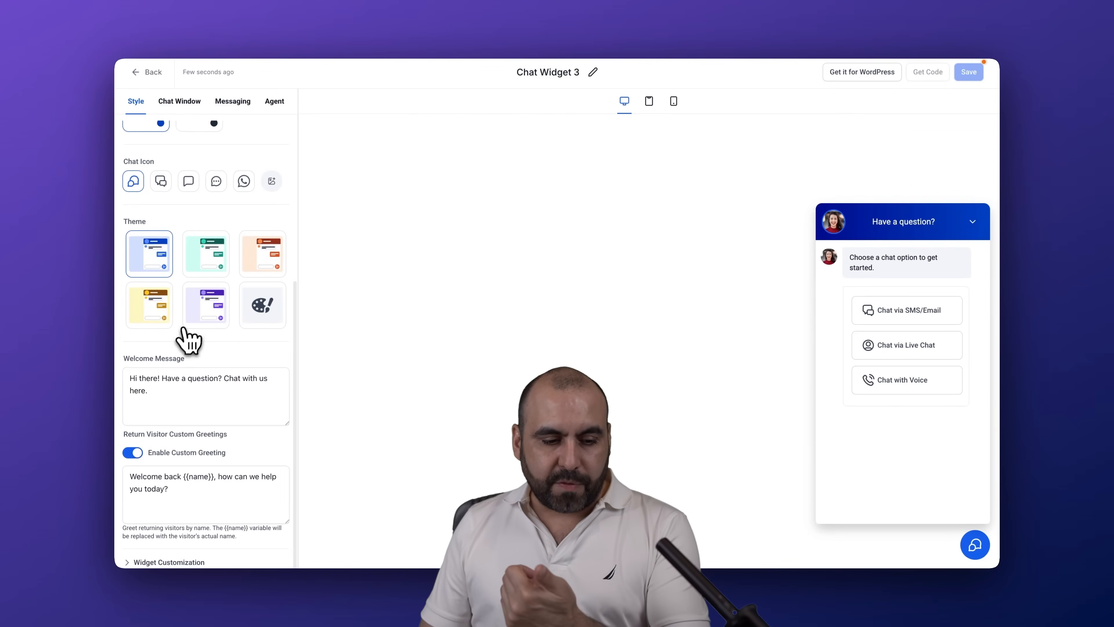
pyautogui.click(150, 561)
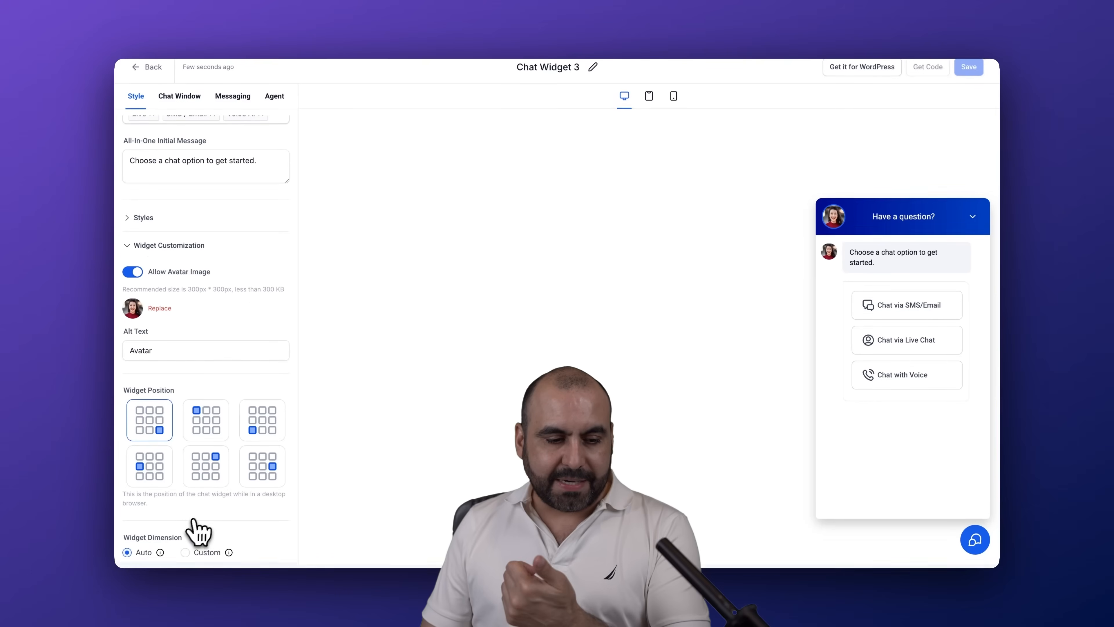
pyautogui.scroll(3, 224, 491)
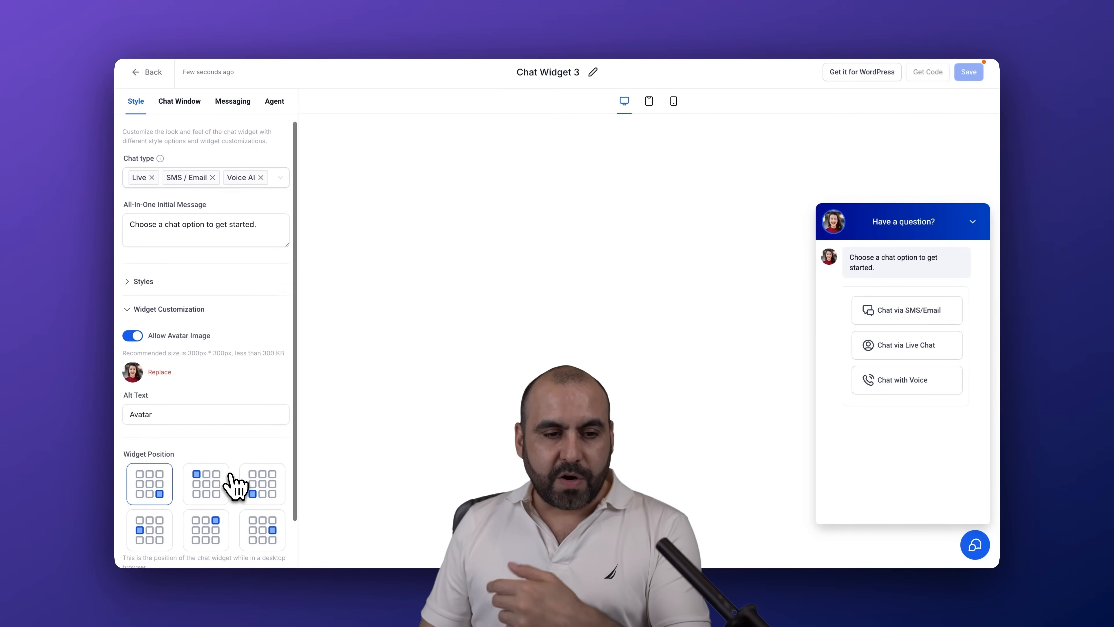
# Examine the chat window's title and intro settings and its live chat message and inactivity options
pyautogui.click(193, 106)
pyautogui.click(145, 172)
pyautogui.scroll(-4, 147, 308)
pyautogui.click(129, 478)
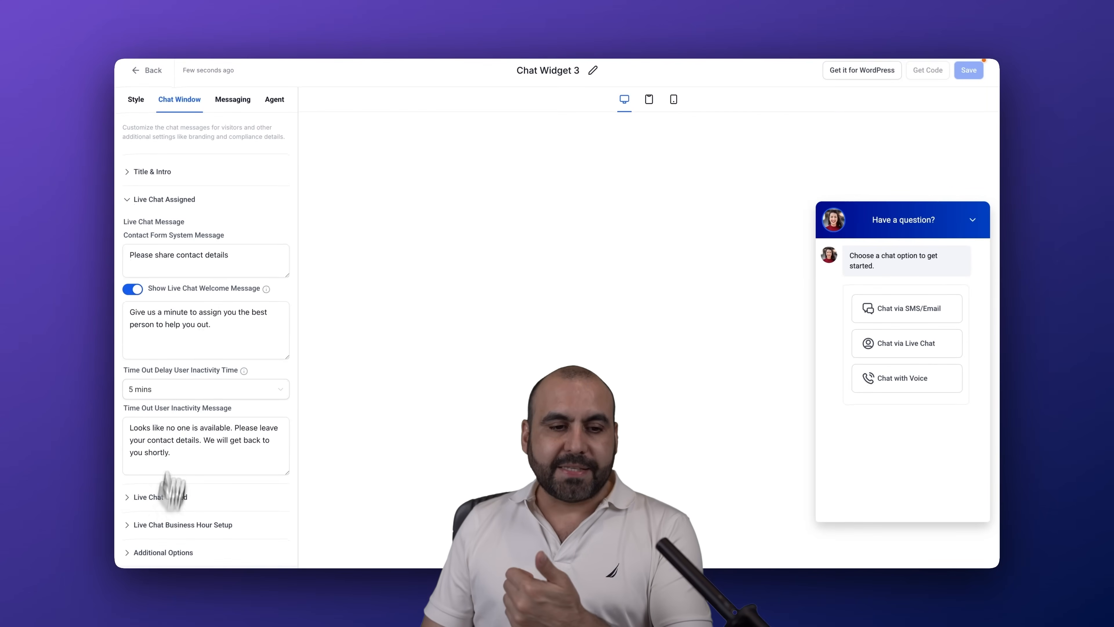
# View the widget's messaging settings and select AI Sales Assistant as its Voice AI agent
pyautogui.click(230, 100)
pyautogui.click(273, 101)
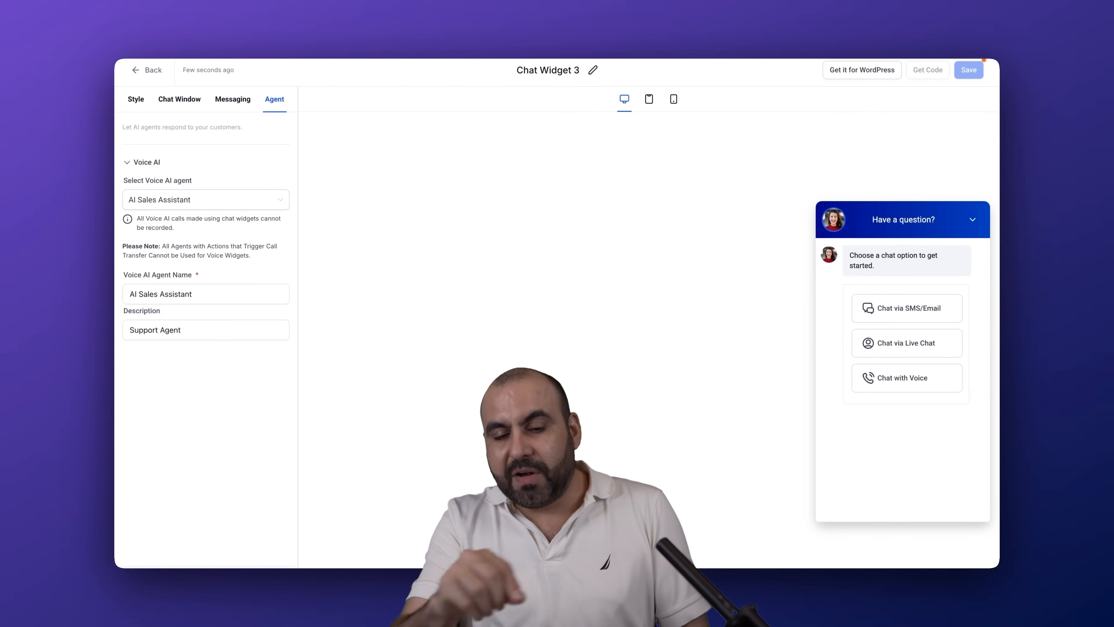
pyautogui.click(208, 202)
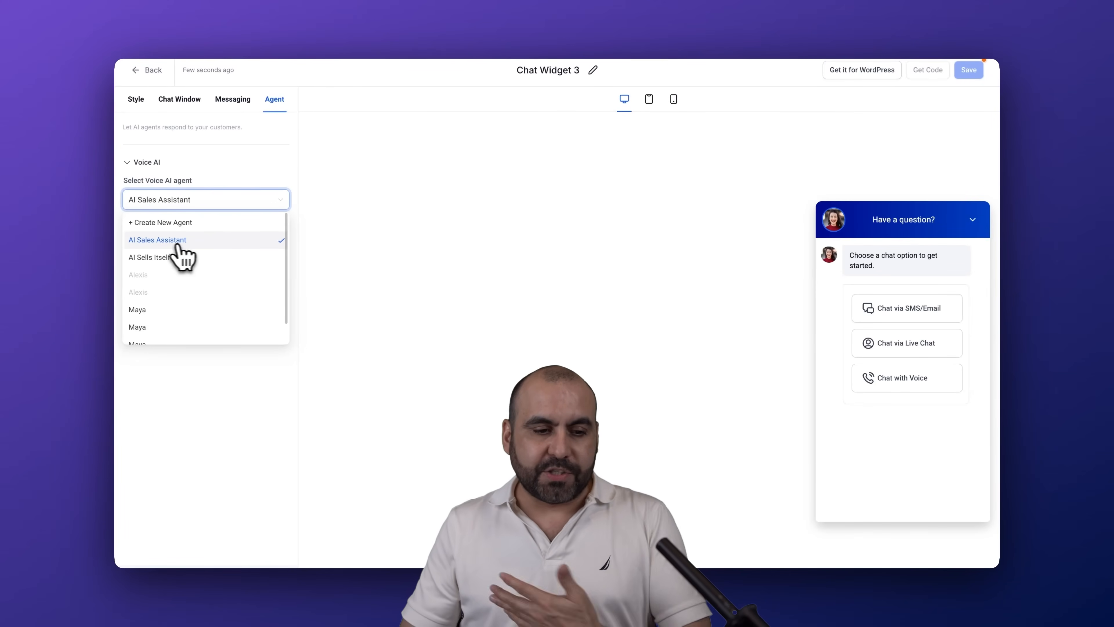
pyautogui.click(205, 241)
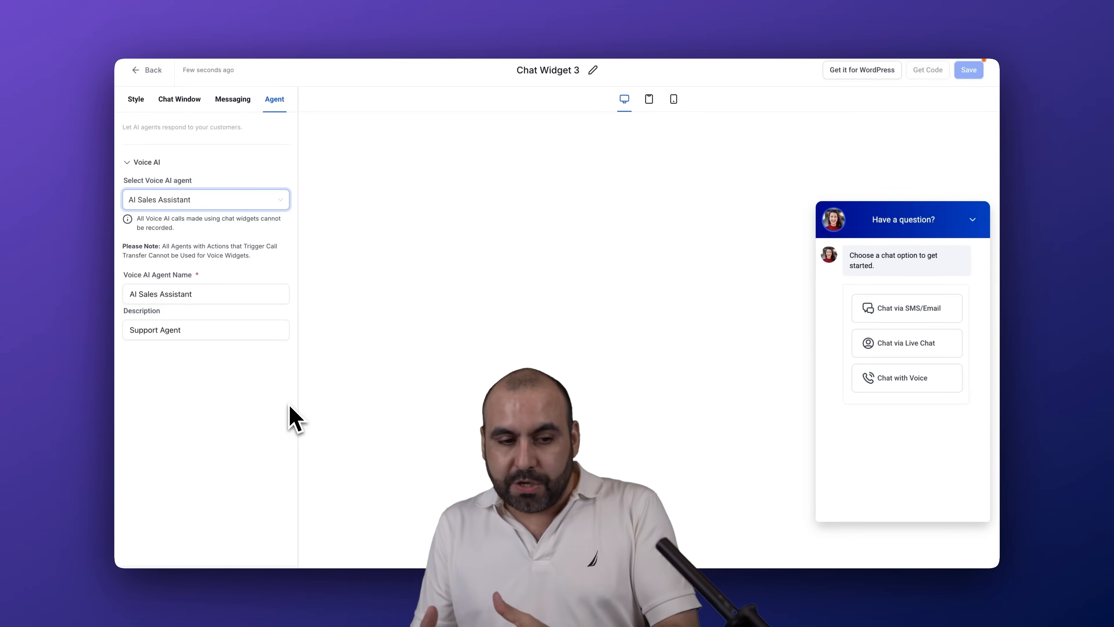
# Browse the Voice AI agents available for the chat widget, keeping AI Sales Assistant selected
pyautogui.click(232, 205)
pyautogui.scroll(-1, 243, 292)
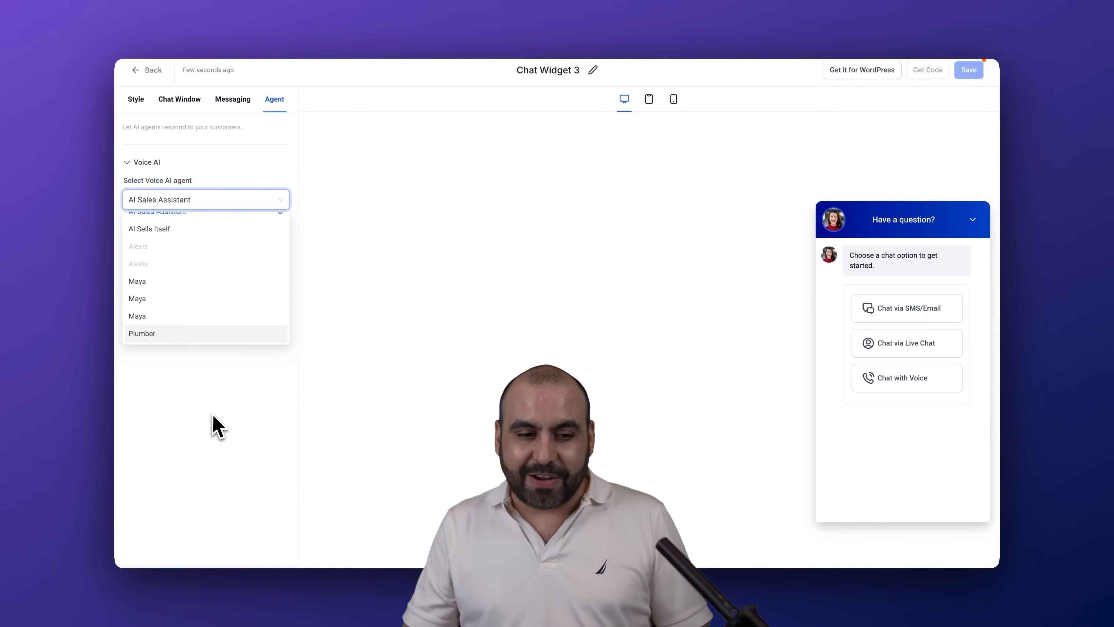
pyautogui.click(222, 428)
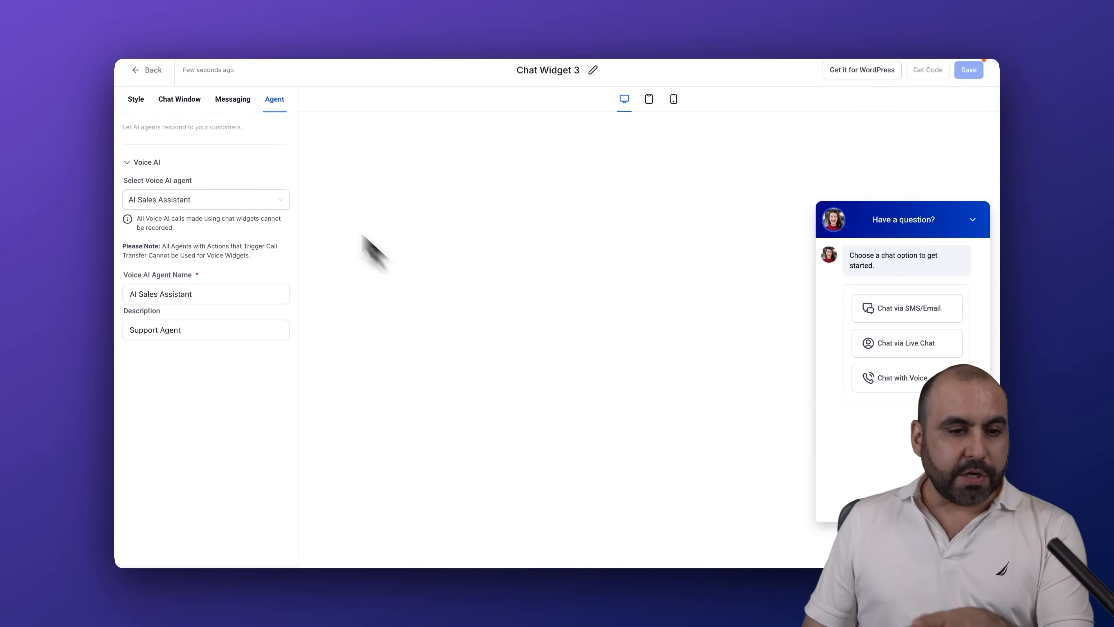
# Leave the chat widget editor without saving and open the settings of the Personal Coach website
pyautogui.click(136, 70)
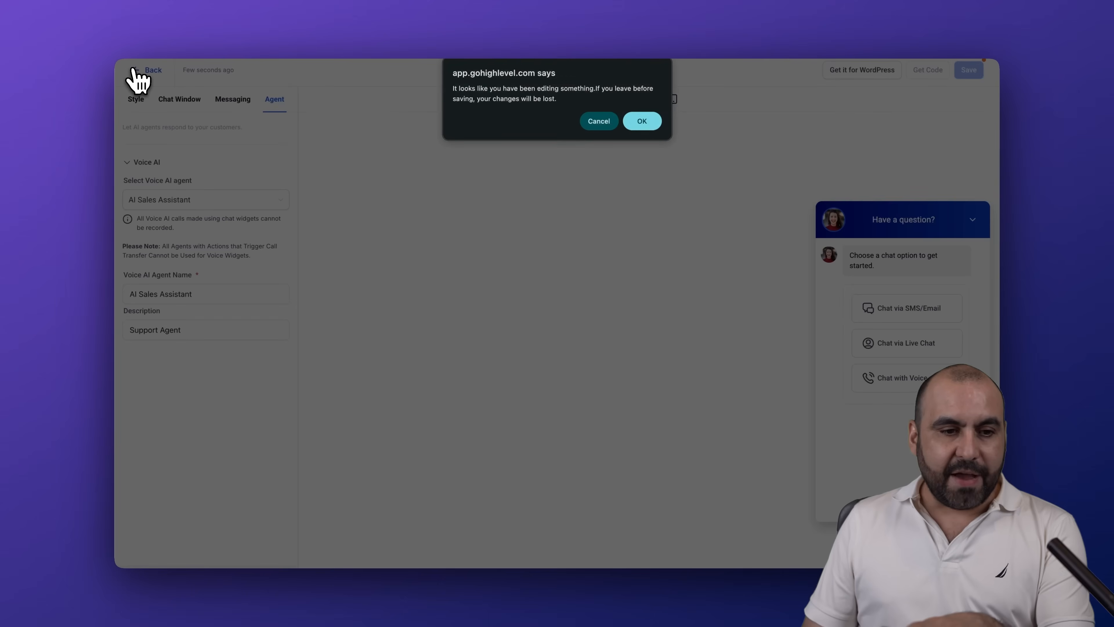
pyautogui.click(648, 123)
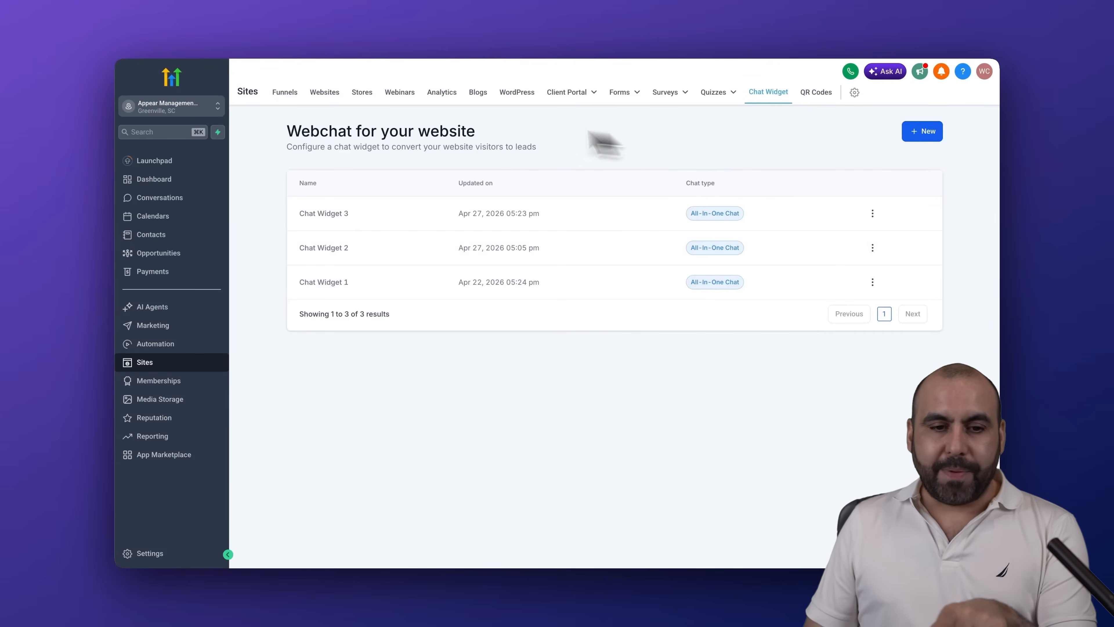
pyautogui.click(316, 93)
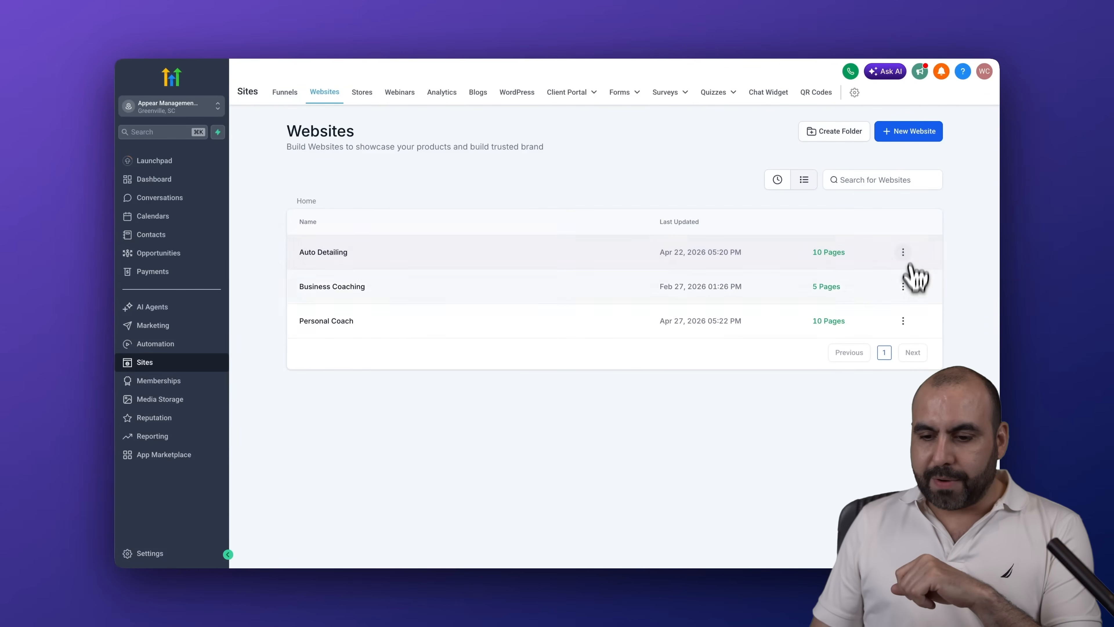
pyautogui.click(903, 321)
pyautogui.click(871, 215)
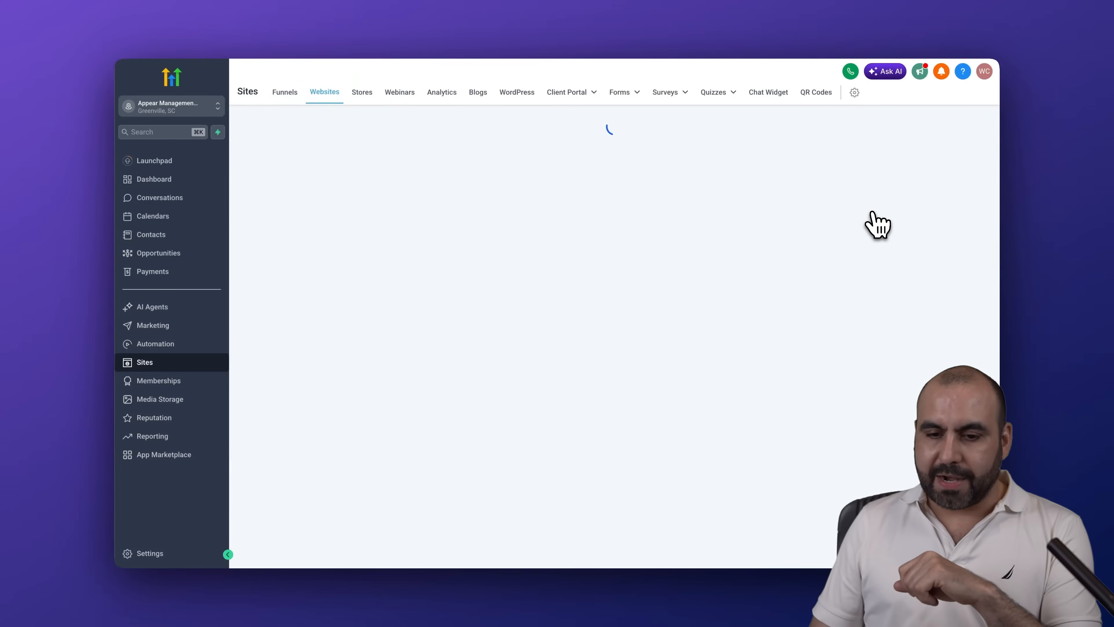
pyautogui.click(539, 161)
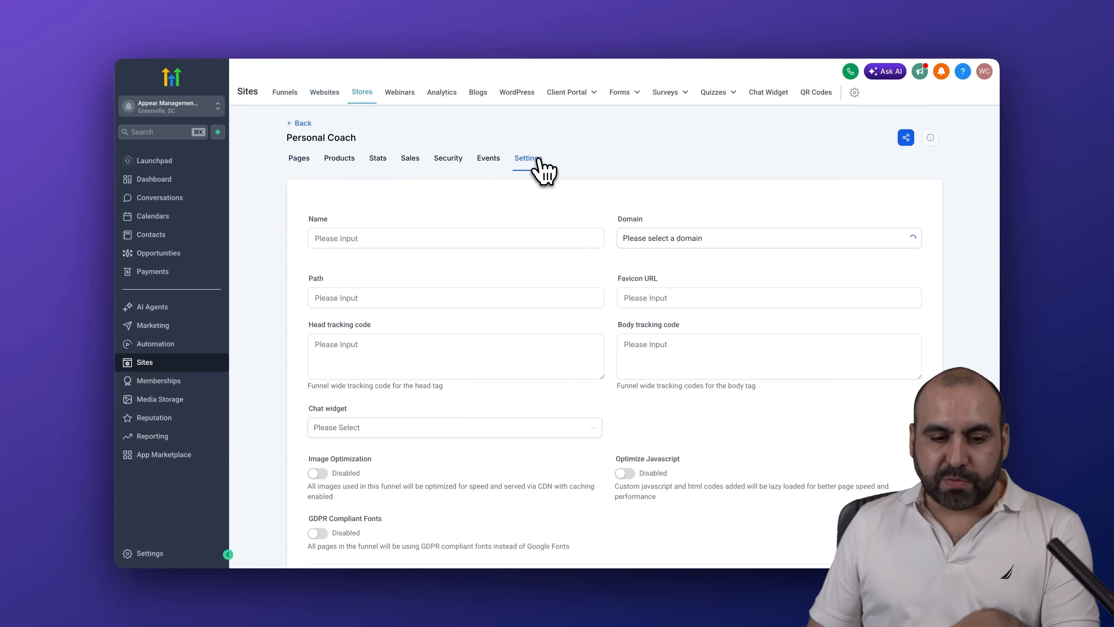
# Choose a chat widget for the Personal Coach website in its settings
pyautogui.scroll(-1, 485, 401)
pyautogui.scroll(-2, 487, 410)
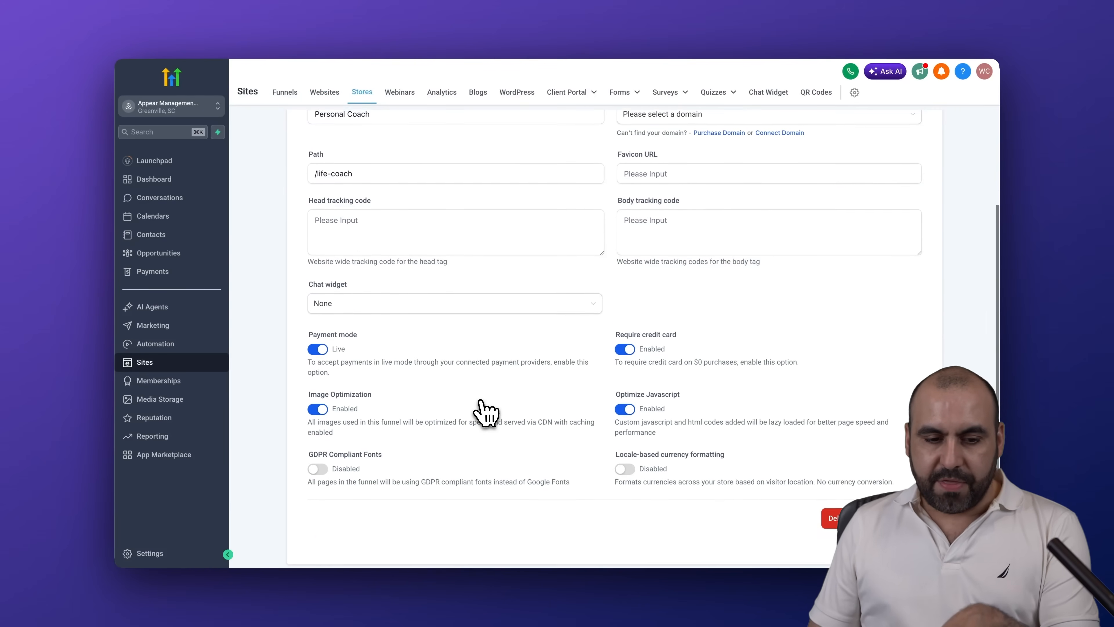
pyautogui.click(334, 303)
pyautogui.click(336, 342)
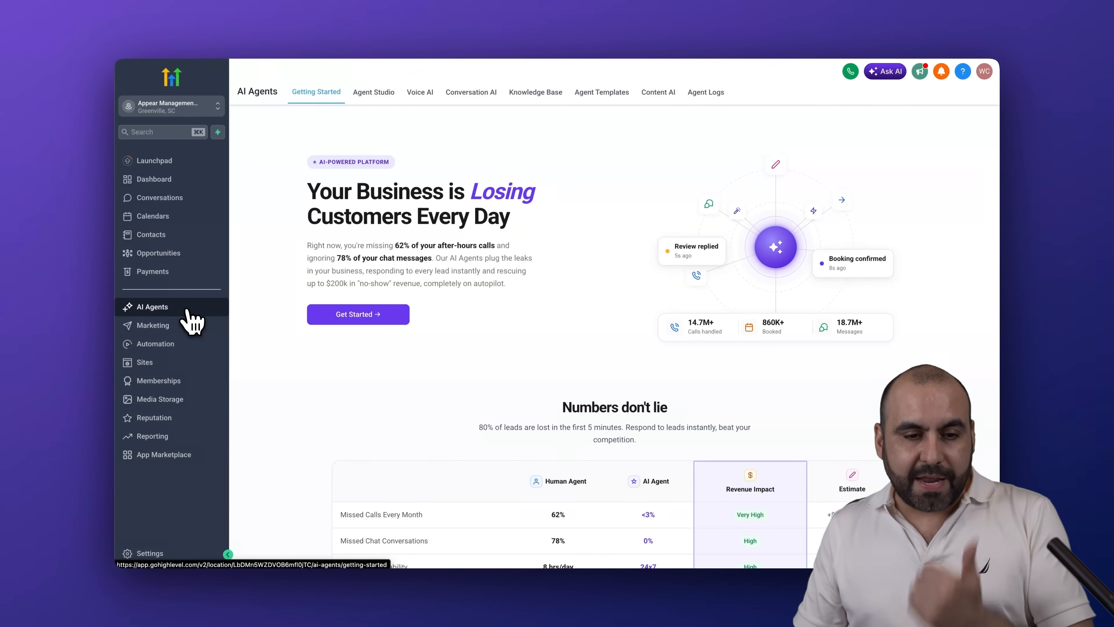
# View the Agent Studio and Voice AI sections of the AI Agents area
pyautogui.click(381, 97)
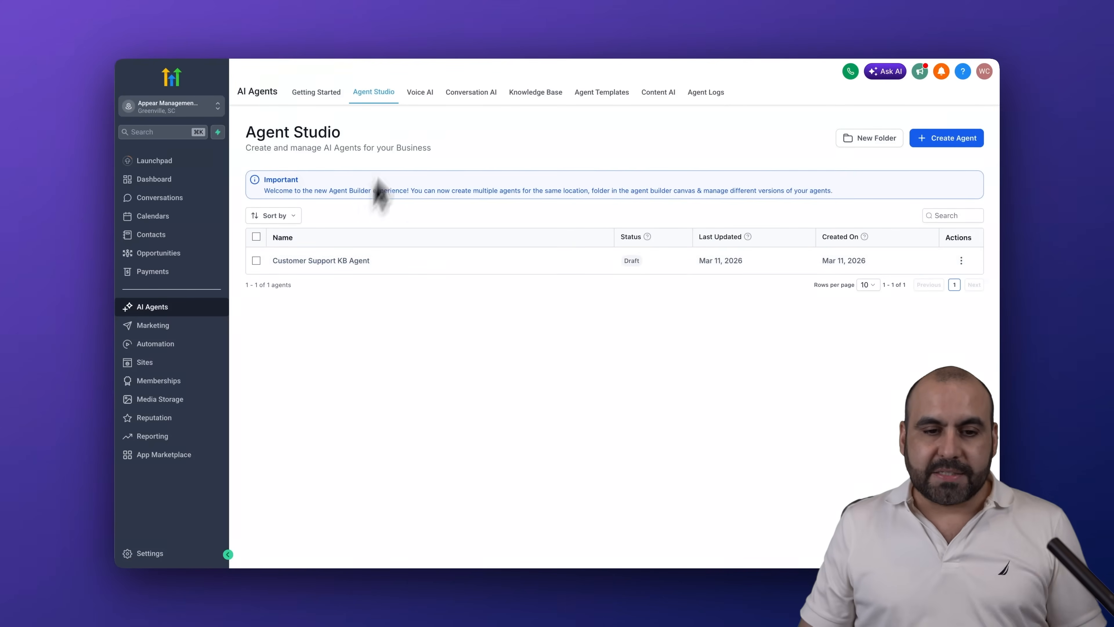
pyautogui.click(415, 94)
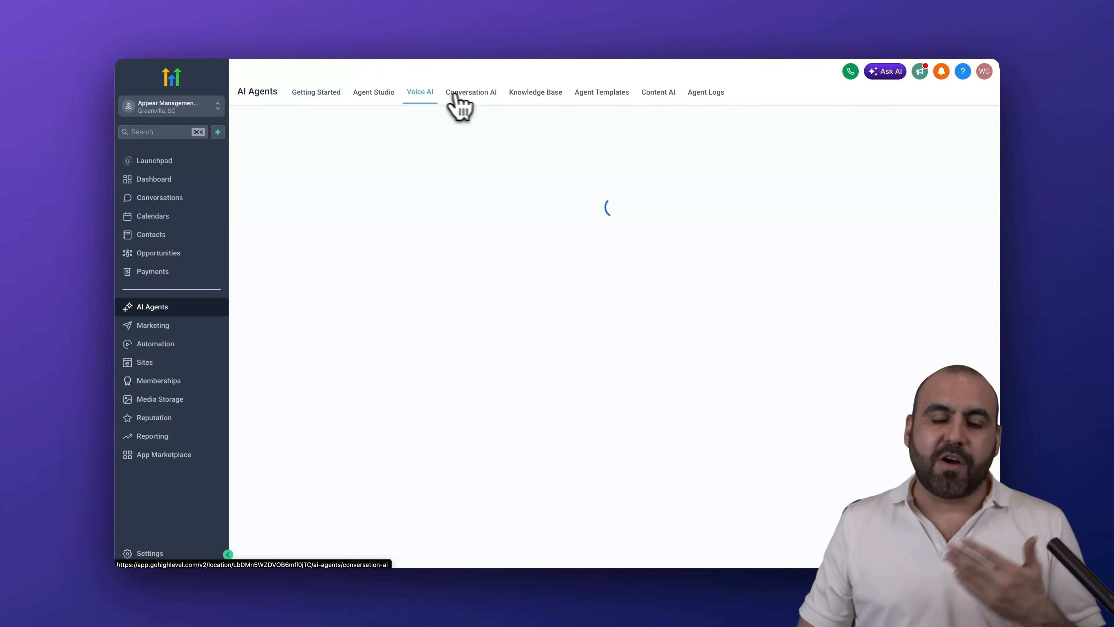